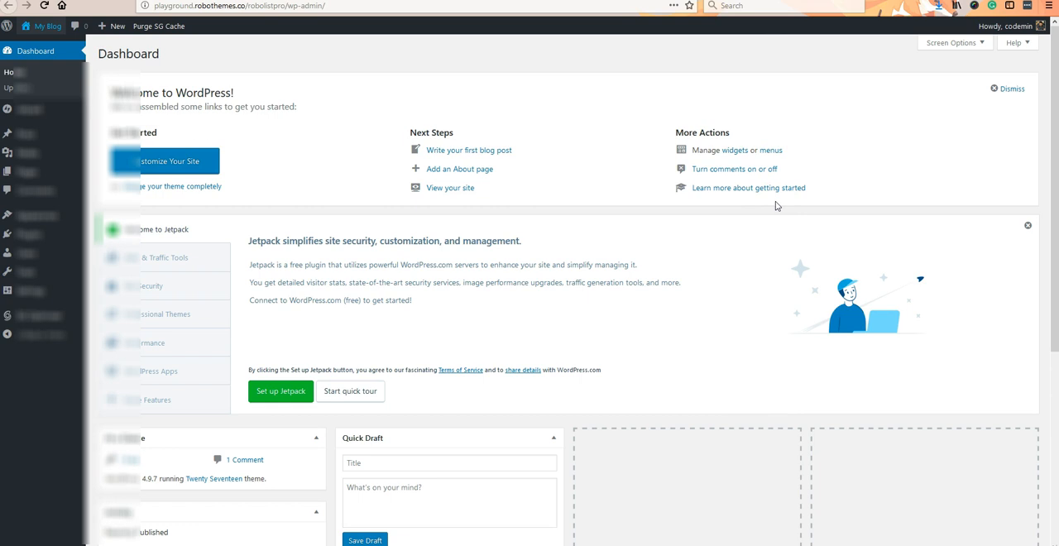
- Open the upload form for adding a new WordPress theme from a .zip file
{"action": "mouse_move", "coordinate": [24, 209]}
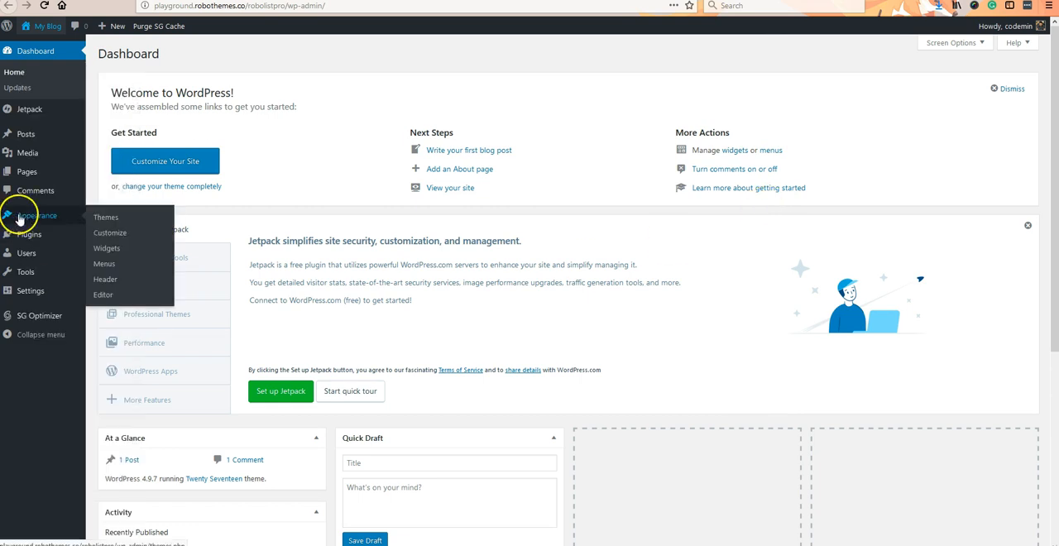
{"action": "left_click", "coordinate": [96, 219]}
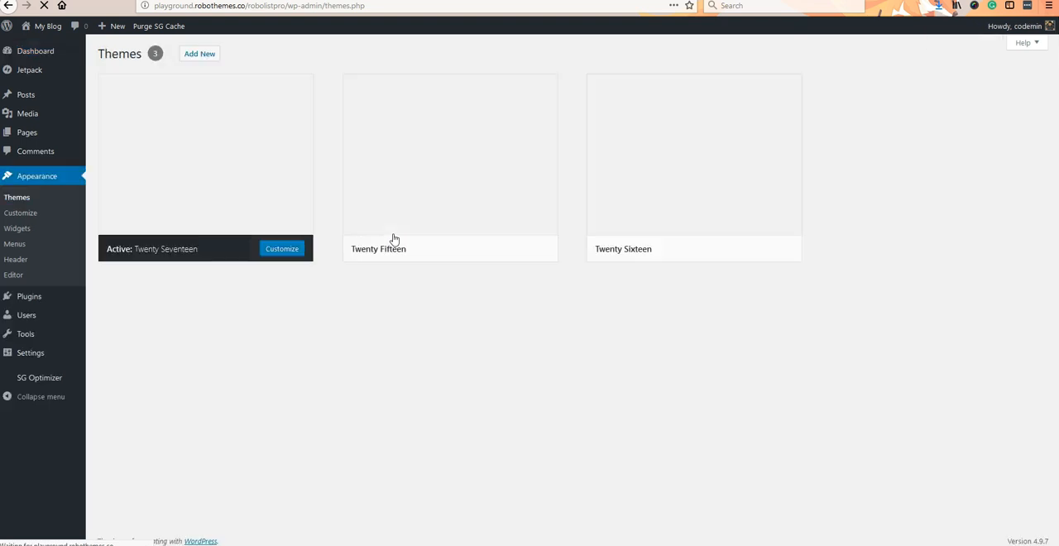
{"action": "left_click", "coordinate": [199, 54]}
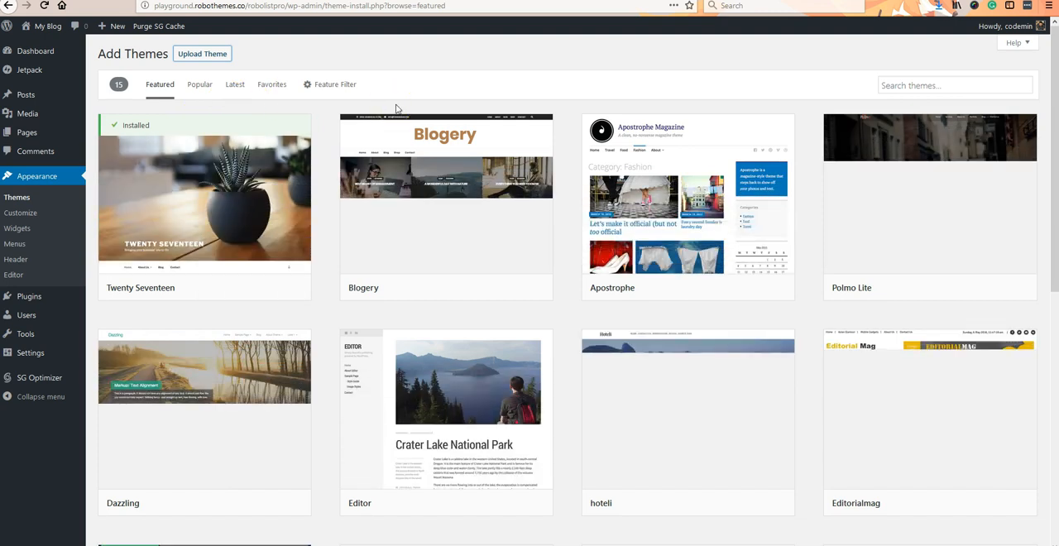
{"action": "left_click", "coordinate": [204, 54]}
- Install the theme from robolist.zip on the Desktop and activate it
{"action": "left_click", "coordinate": [482, 155]}
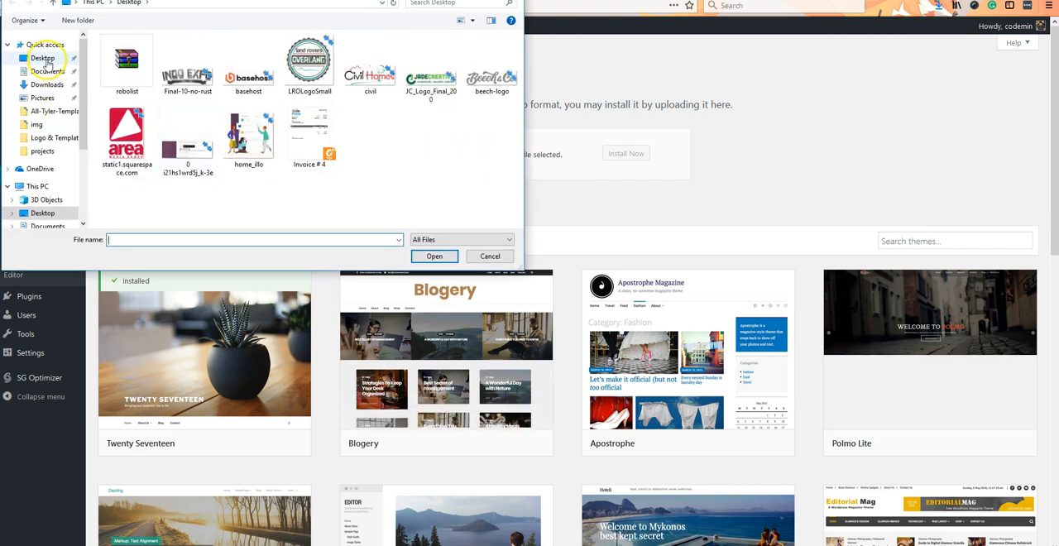
{"action": "left_click", "coordinate": [46, 59]}
{"action": "left_click", "coordinate": [124, 62]}
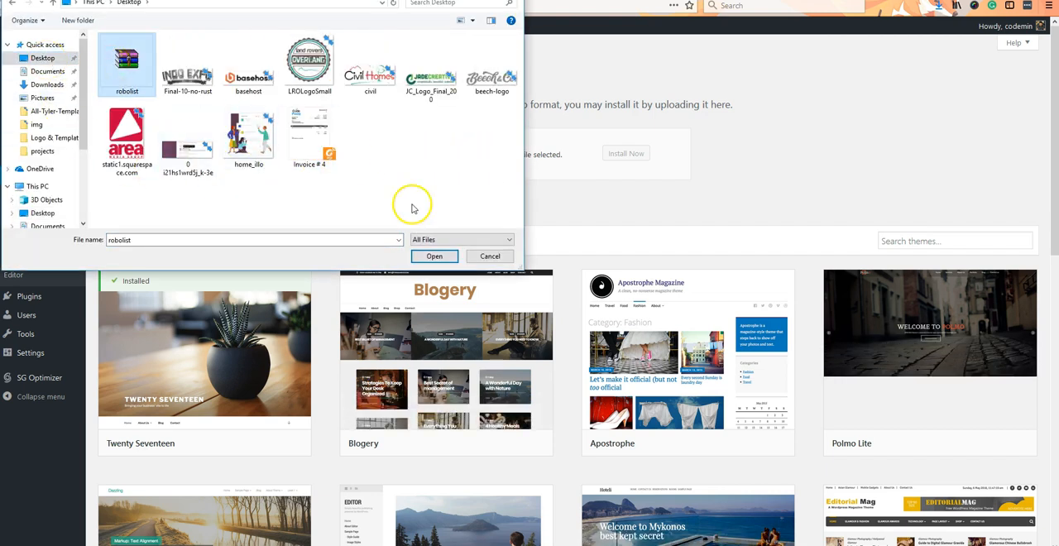
{"action": "left_click", "coordinate": [434, 255]}
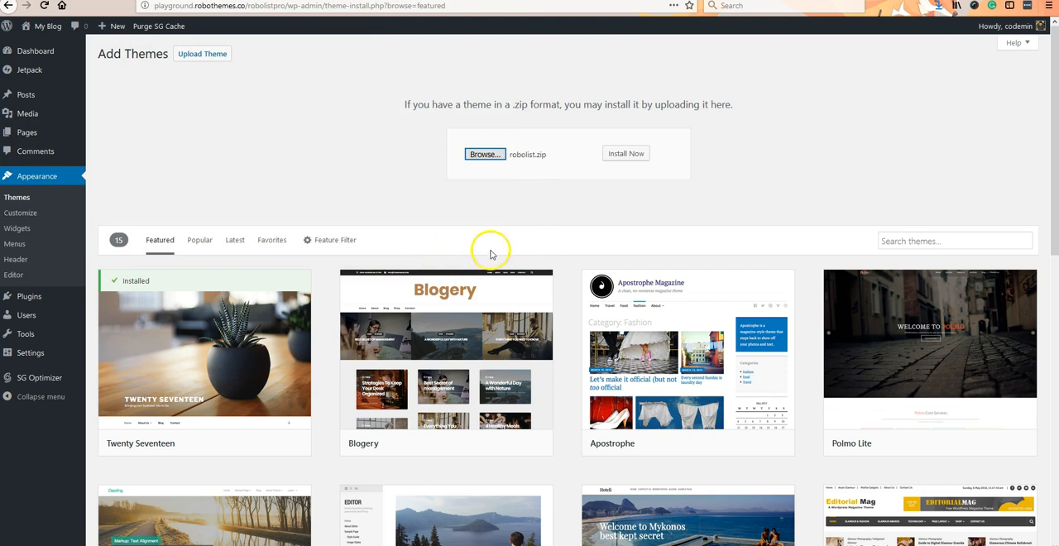
{"action": "left_click", "coordinate": [625, 155]}
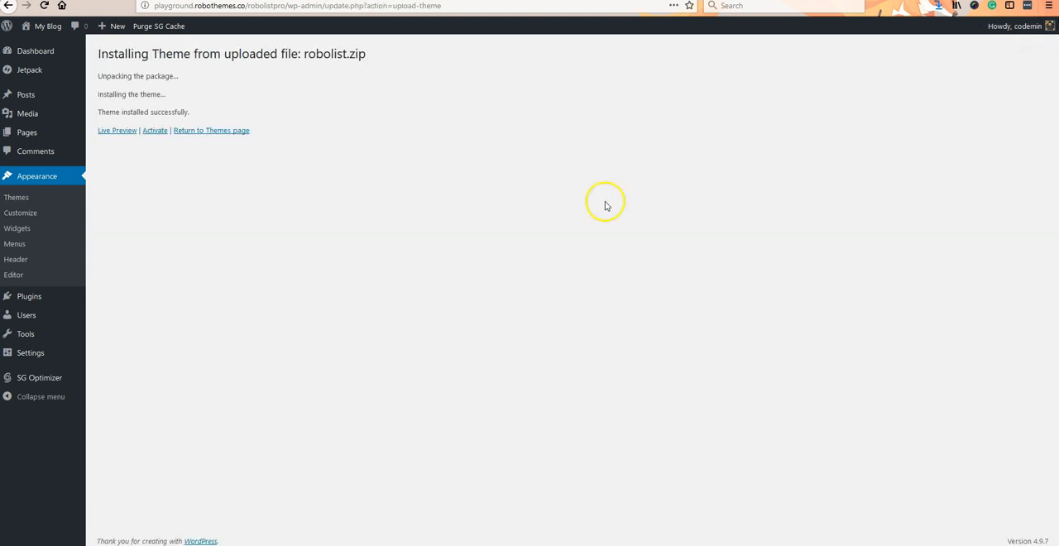
{"action": "left_click", "coordinate": [155, 131]}
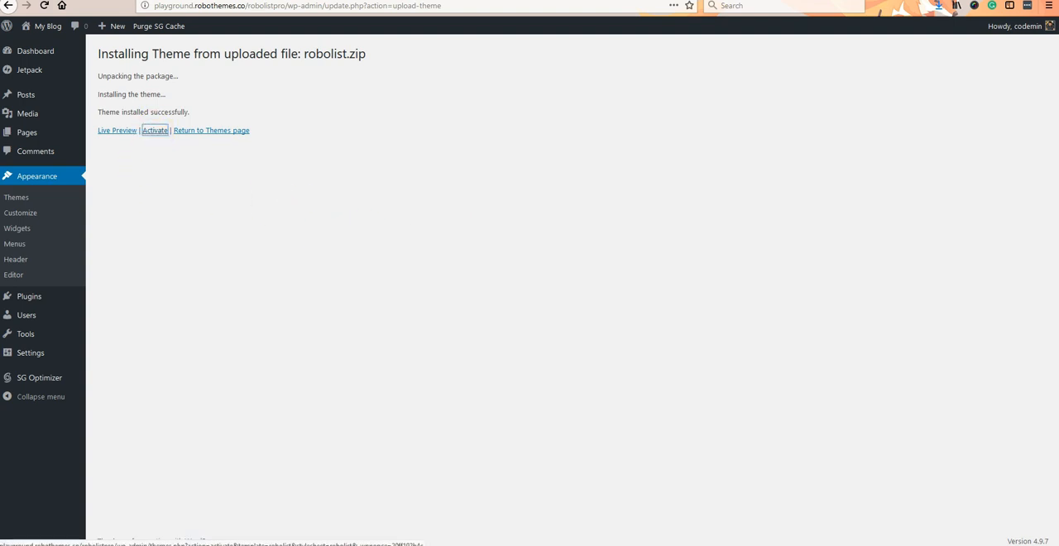
{"action": "left_click", "coordinate": [155, 130]}
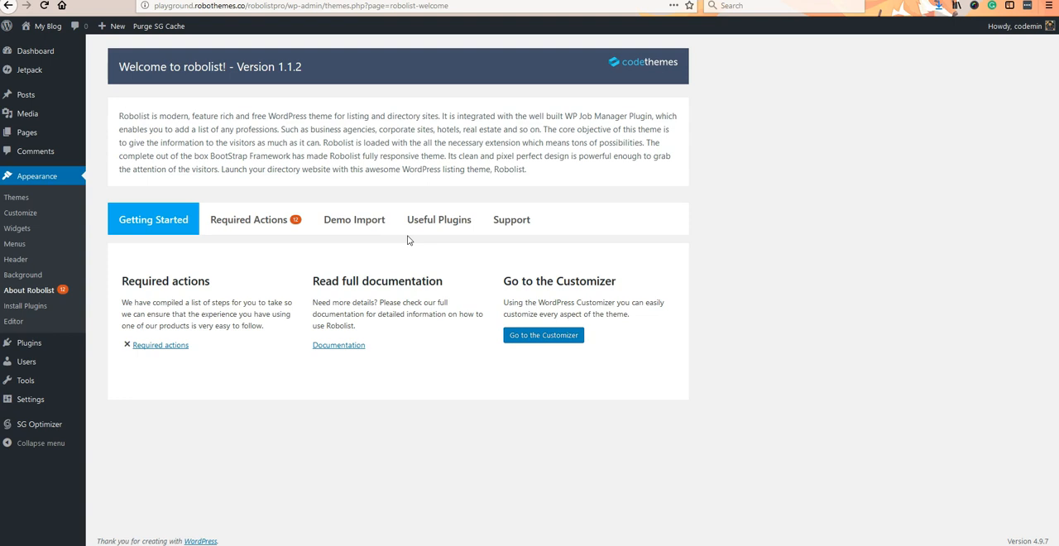
- Bulk install all the plugins listed under Robolist's required actions
{"action": "left_click", "coordinate": [233, 224]}
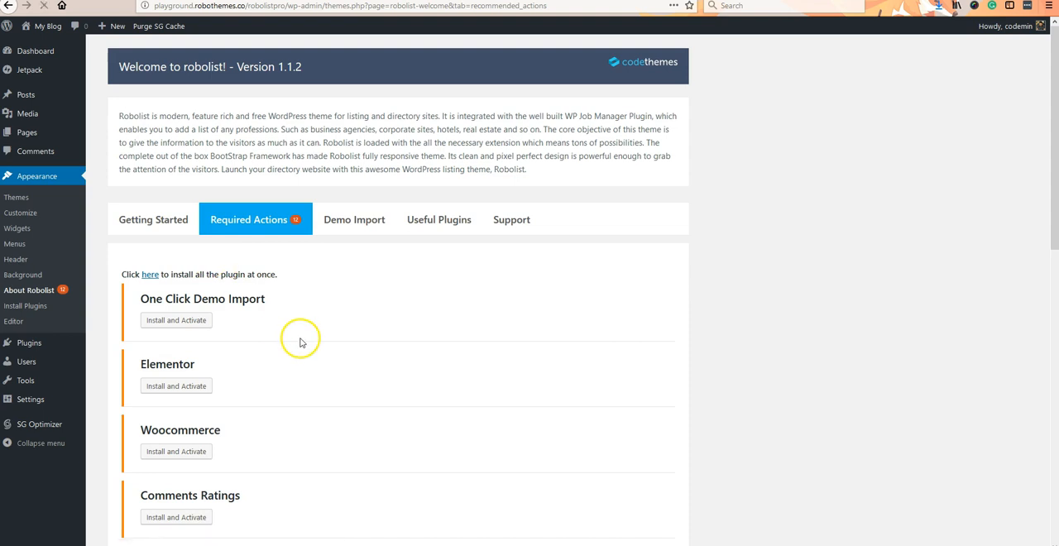
{"action": "left_click", "coordinate": [149, 275]}
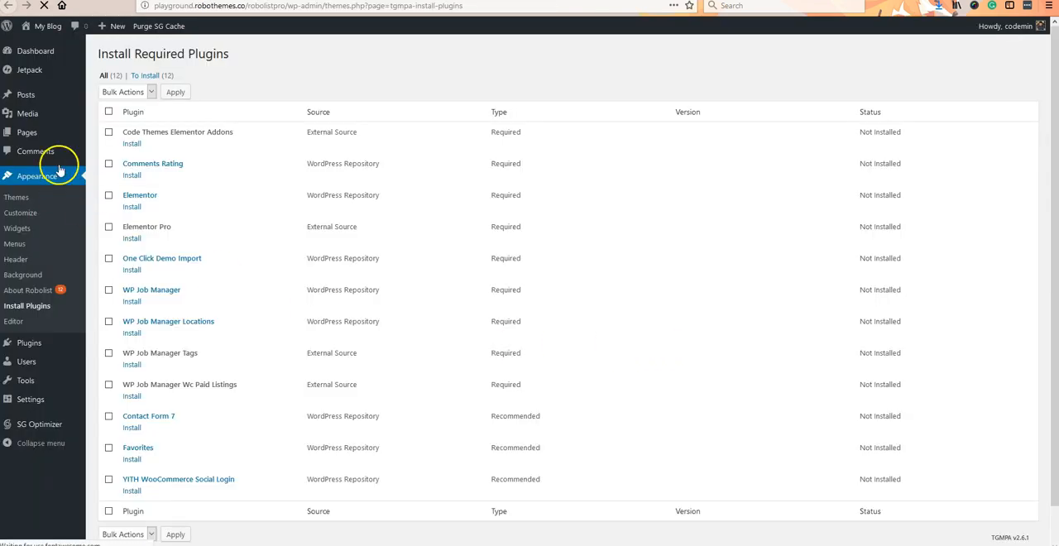
{"action": "left_click", "coordinate": [125, 91]}
{"action": "left_click", "coordinate": [111, 120]}
{"action": "left_click", "coordinate": [173, 92]}
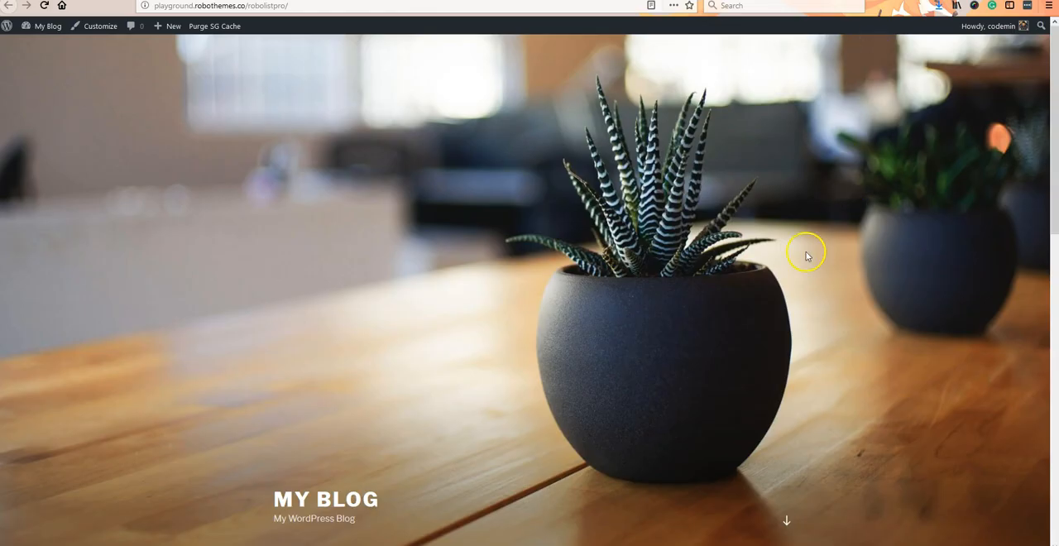
- View the site's front page and reload it to check its look with the new theme
{"action": "right_click", "coordinate": [159, 112]}
{"action": "left_click", "coordinate": [117, 76]}
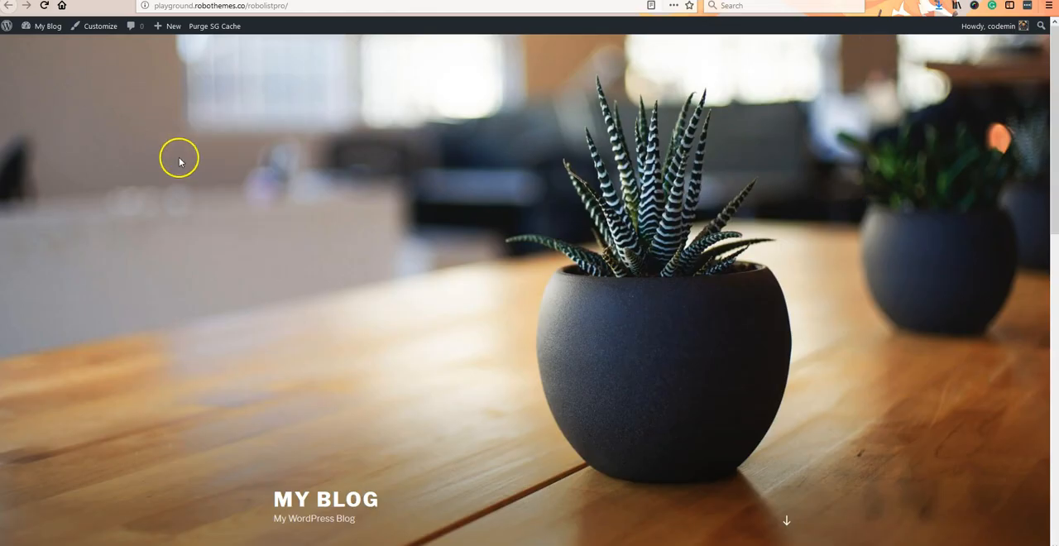
{"action": "right_click", "coordinate": [180, 158]}
{"action": "left_click", "coordinate": [646, 390]}
{"action": "scroll", "coordinate": [646, 391], "scroll_direction": "down", "scroll_amount": 5}
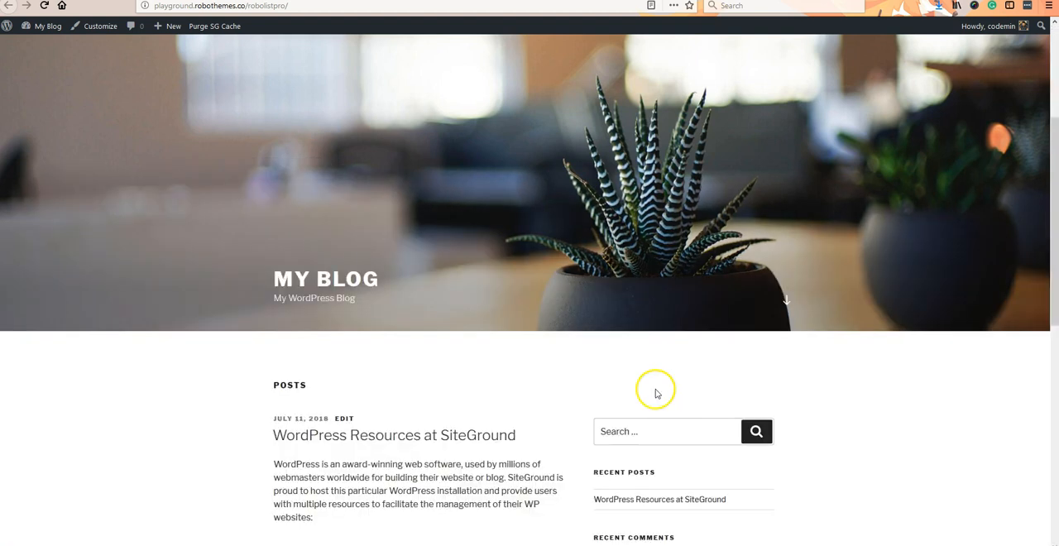
{"action": "right_click", "coordinate": [850, 263]}
{"action": "left_click", "coordinate": [957, 274]}
{"action": "key", "text": "F5"}
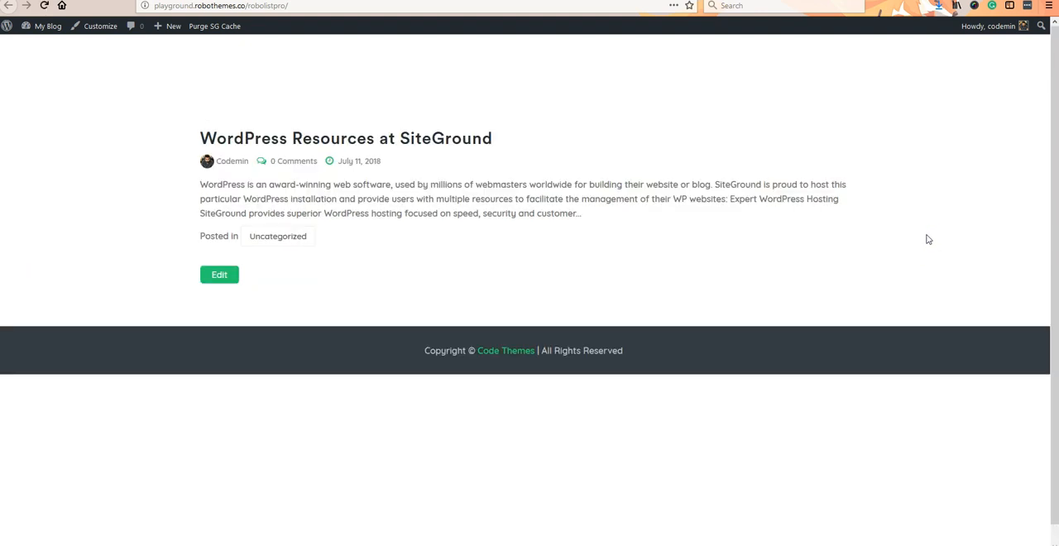
- Return to the required plugins installer and bulk activate all the installed plugins
{"action": "left_click", "coordinate": [852, 1]}
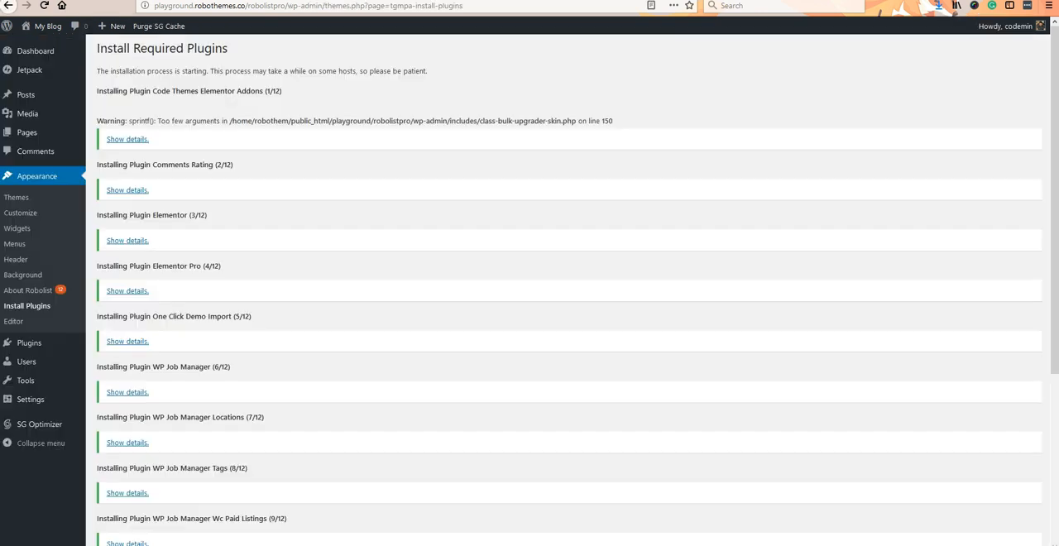
{"action": "scroll", "coordinate": [809, 248], "scroll_direction": "down", "scroll_amount": 3}
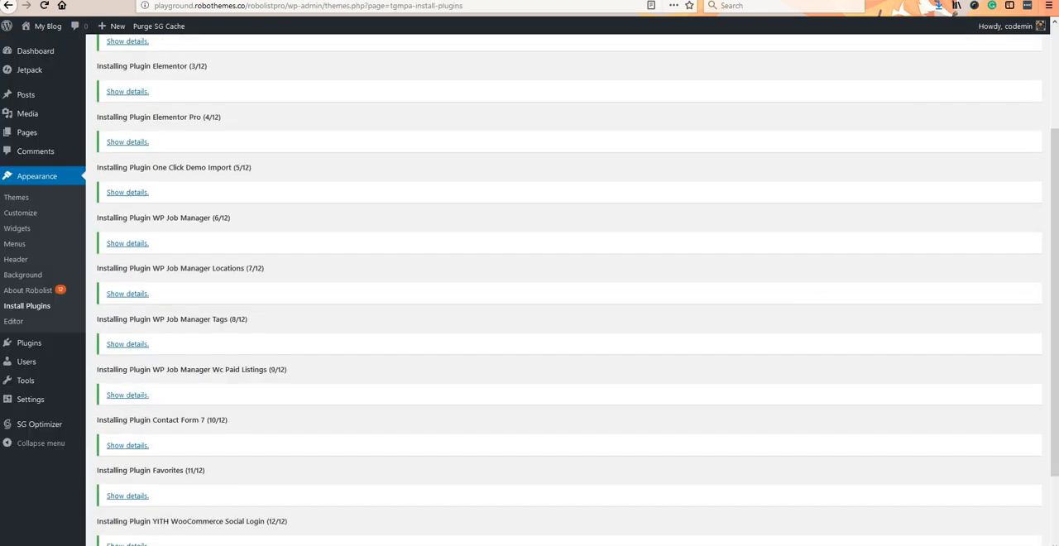
{"action": "scroll", "coordinate": [803, 268], "scroll_direction": "down", "scroll_amount": 2}
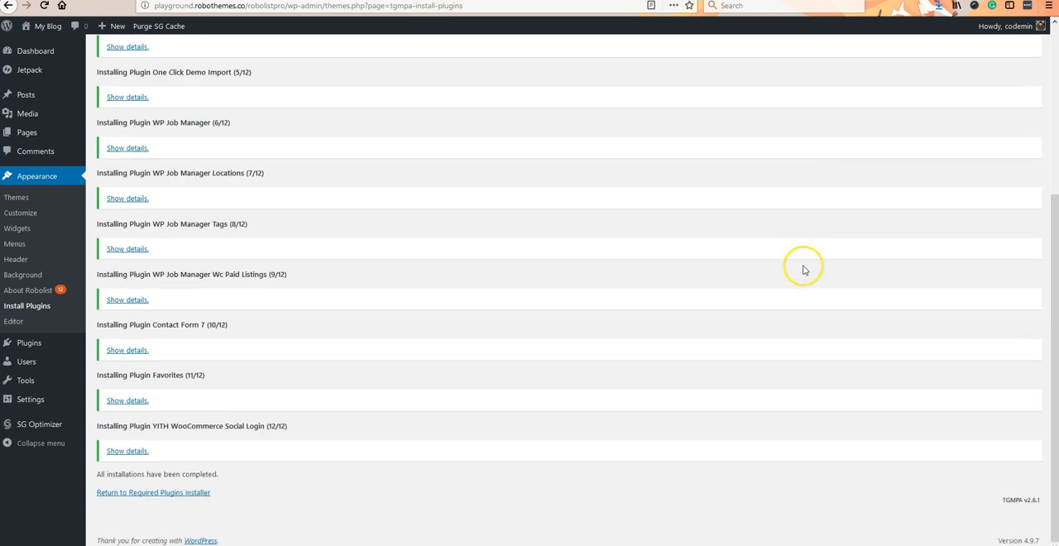
{"action": "left_click", "coordinate": [172, 493]}
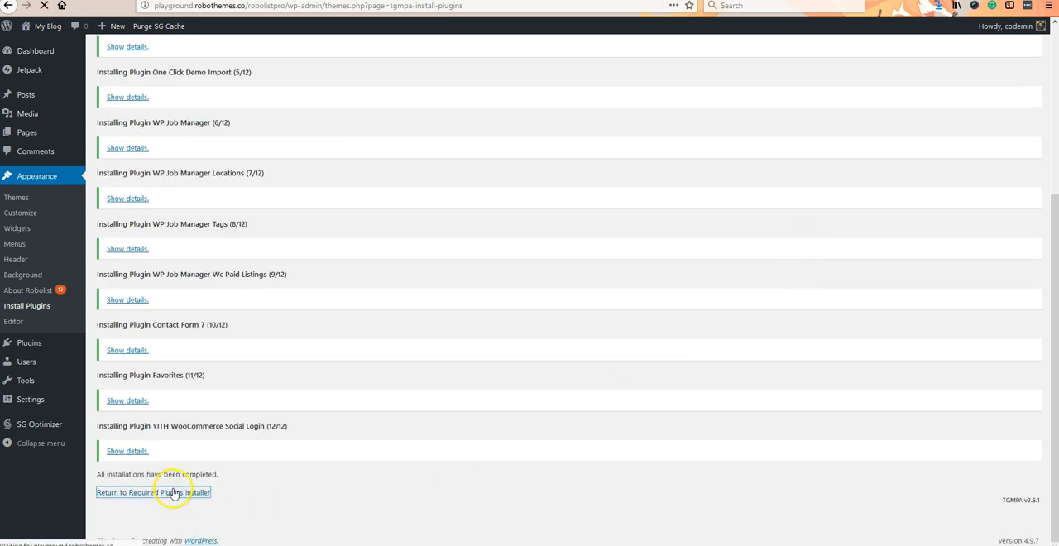
{"action": "left_click", "coordinate": [109, 111]}
{"action": "left_click", "coordinate": [125, 92]}
{"action": "left_click", "coordinate": [116, 142]}
{"action": "left_click", "coordinate": [176, 94]}
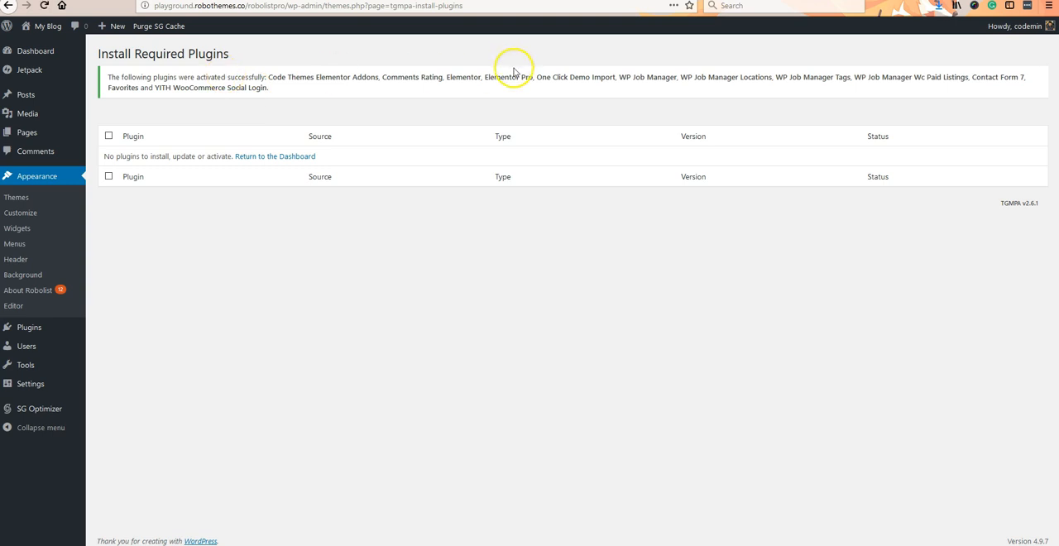
- Skip the WP Job Manager setup wizard, choosing to set up the plugin manually
{"action": "left_click_drag", "start_coordinate": [208, 73], "coordinate": [362, 97]}
{"action": "left_click", "coordinate": [360, 99]}
{"action": "left_click", "coordinate": [434, 322]}
{"action": "left_click", "coordinate": [12, 295]}
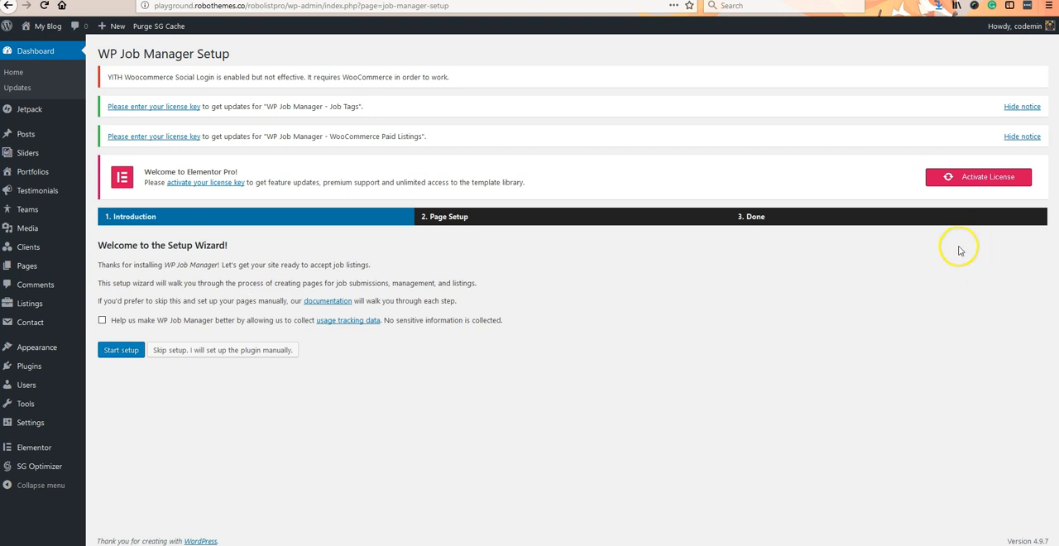
{"action": "left_click", "coordinate": [230, 358]}
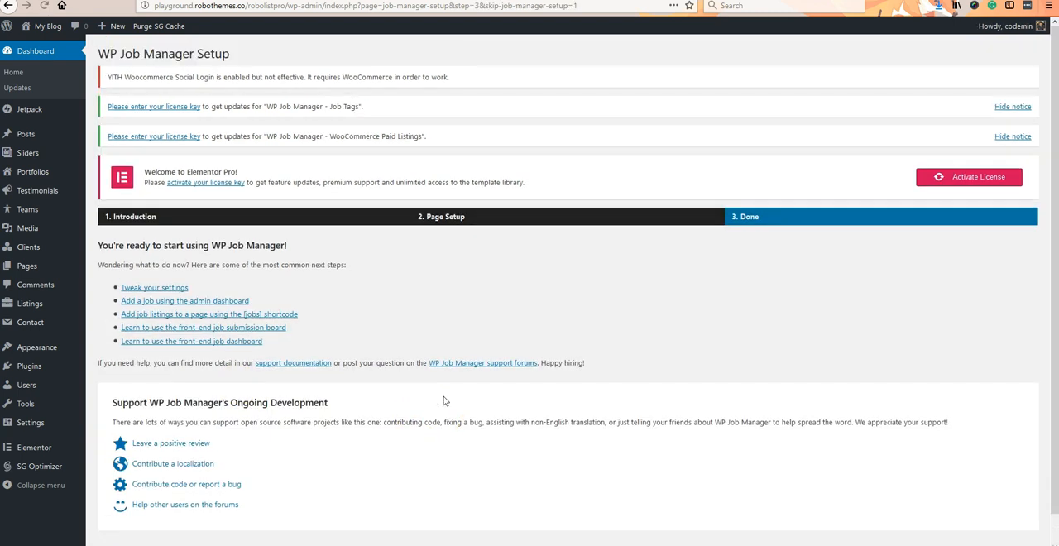
- Install and activate Woocommerce from the required actions on the About Robolist page
{"action": "mouse_move", "coordinate": [28, 301]}
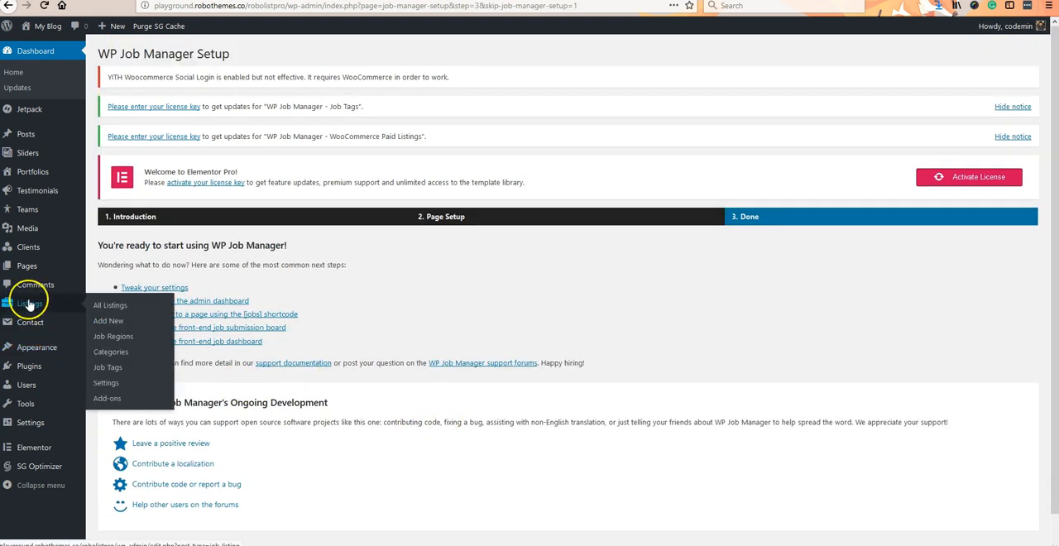
{"action": "mouse_move", "coordinate": [33, 347]}
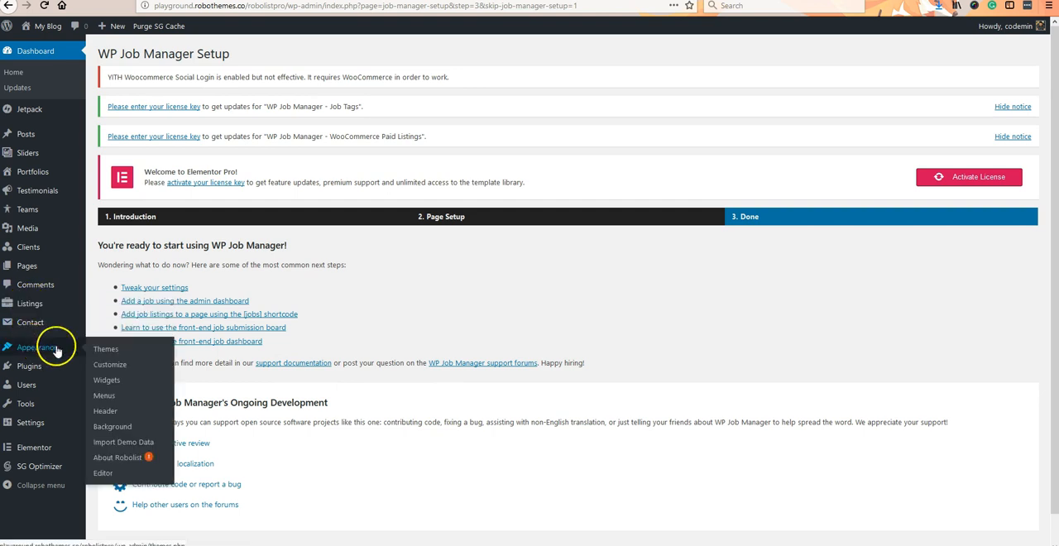
{"action": "left_click", "coordinate": [121, 460]}
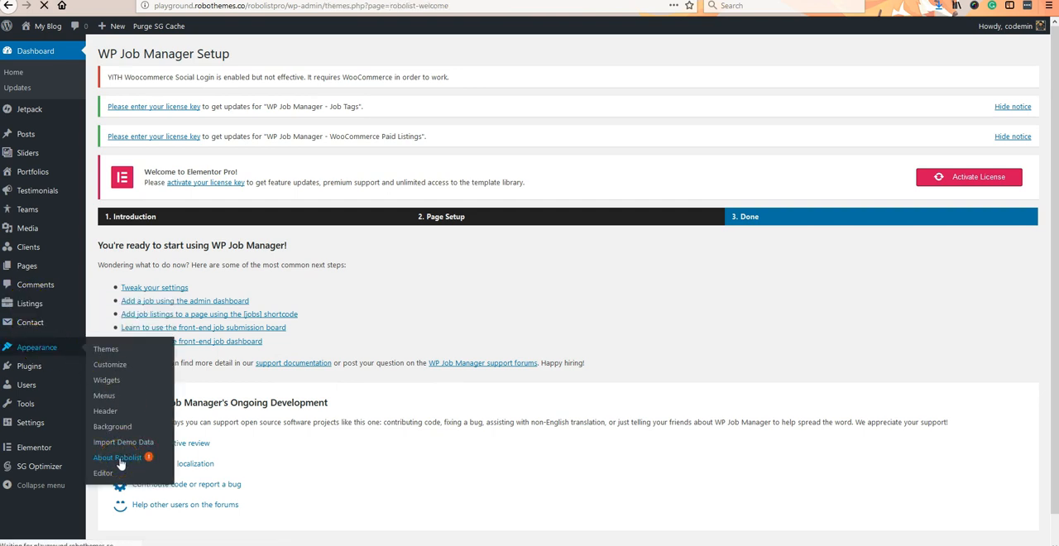
{"action": "scroll", "coordinate": [662, 327], "scroll_direction": "down", "scroll_amount": 2}
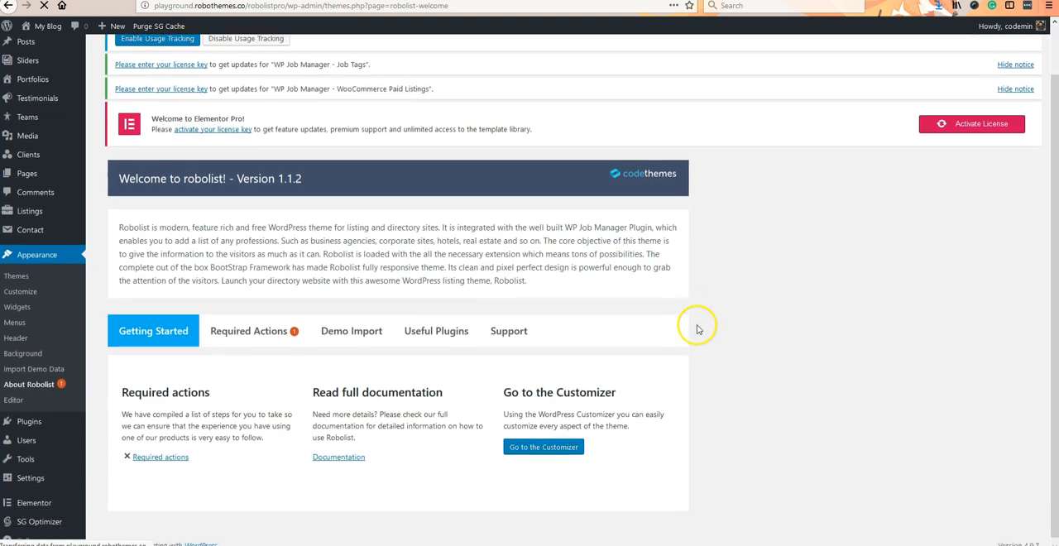
{"action": "scroll", "coordinate": [238, 347], "scroll_direction": "down", "scroll_amount": 4}
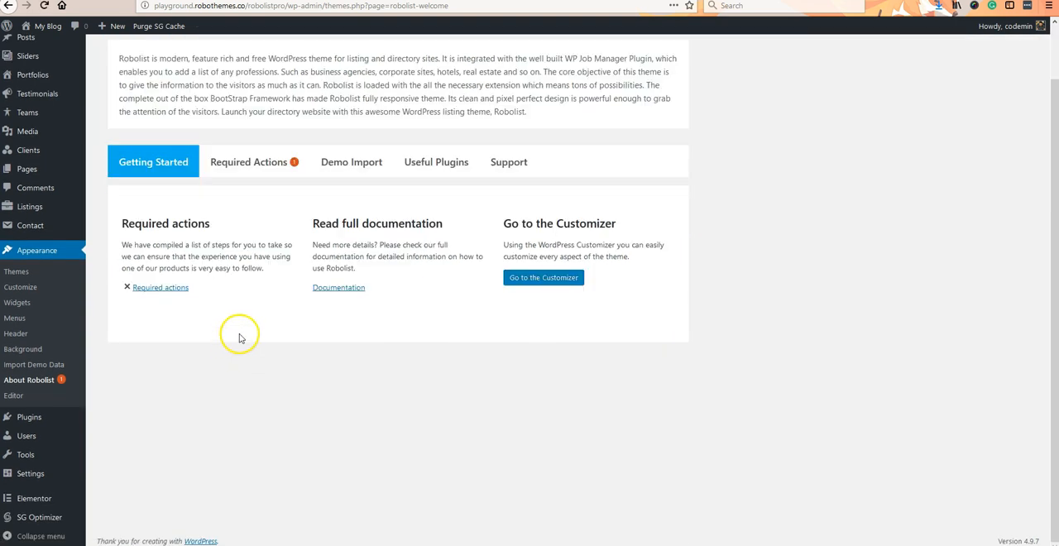
{"action": "left_click", "coordinate": [254, 170]}
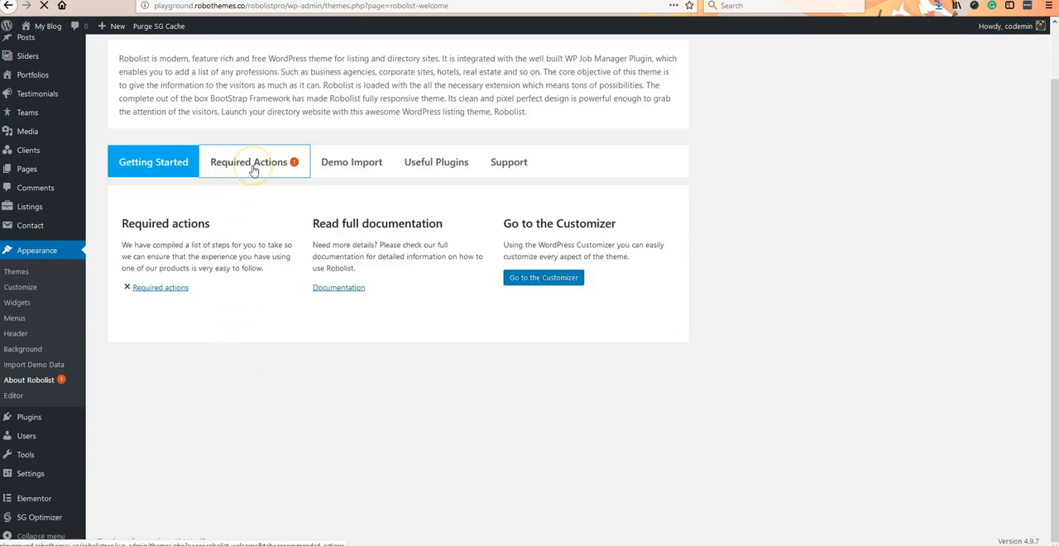
{"action": "scroll", "coordinate": [369, 351], "scroll_direction": "down", "scroll_amount": 3}
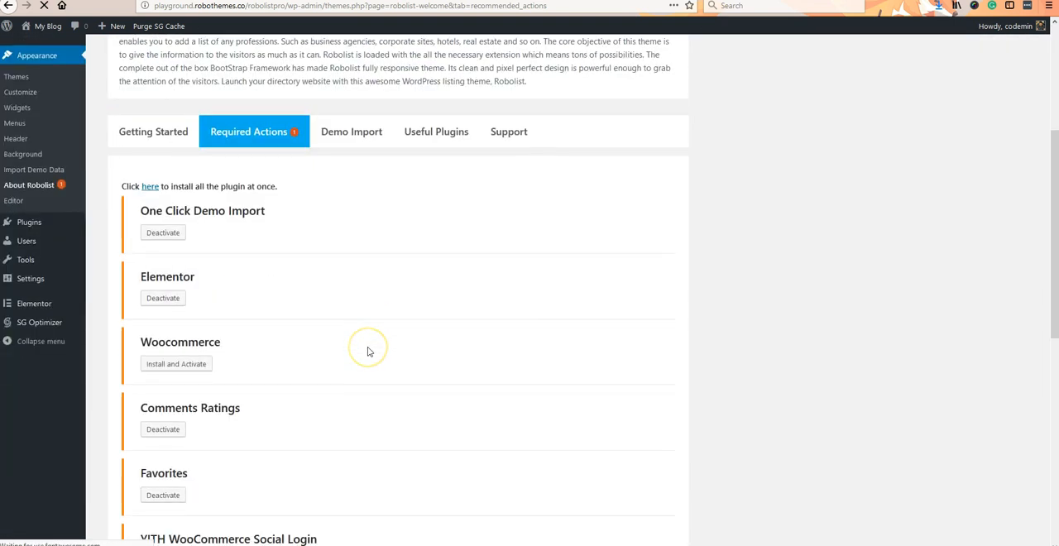
{"action": "scroll", "coordinate": [368, 352], "scroll_direction": "down", "scroll_amount": 4}
{"action": "scroll", "coordinate": [369, 351], "scroll_direction": "up", "scroll_amount": 2}
{"action": "left_click", "coordinate": [197, 260]}
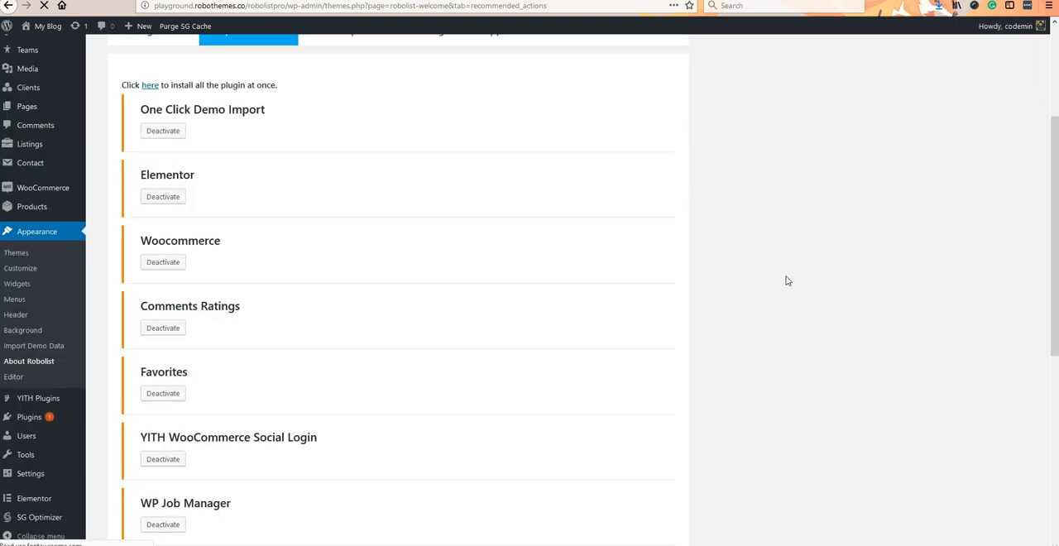
- Import the Robolist demo data with One Click Demo Import
{"action": "scroll", "coordinate": [788, 281], "scroll_direction": "up", "scroll_amount": 3}
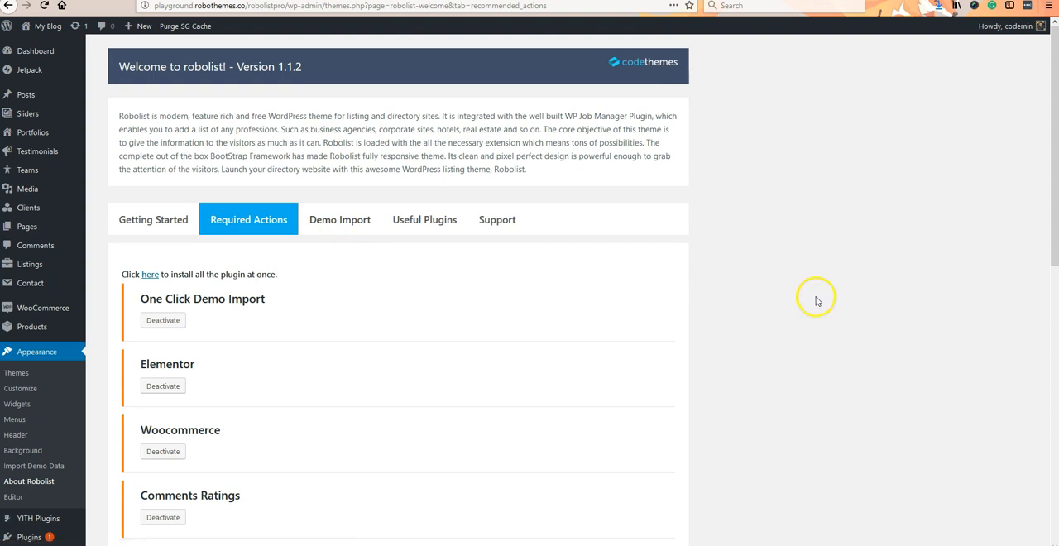
{"action": "left_click", "coordinate": [334, 222]}
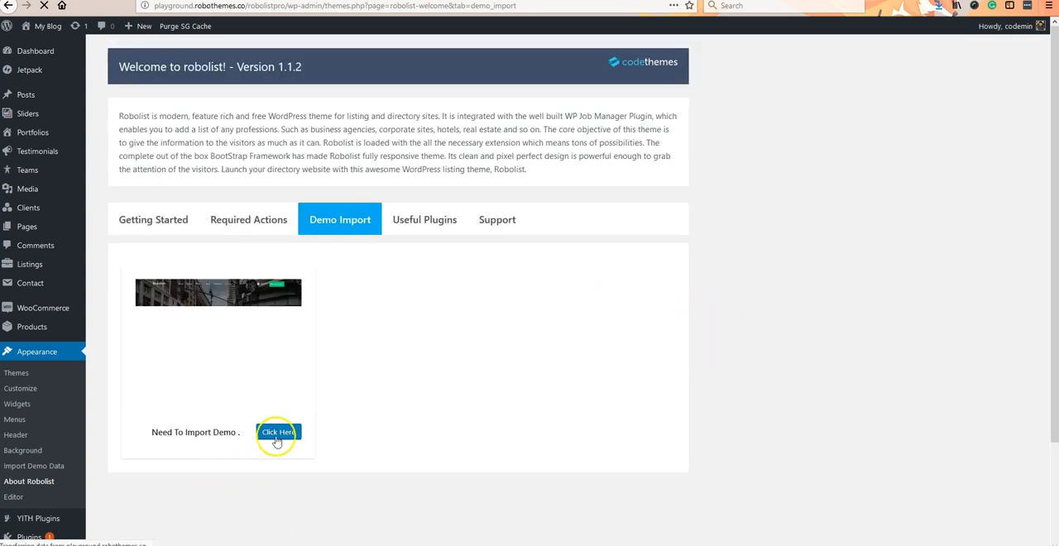
{"action": "left_click", "coordinate": [279, 433]}
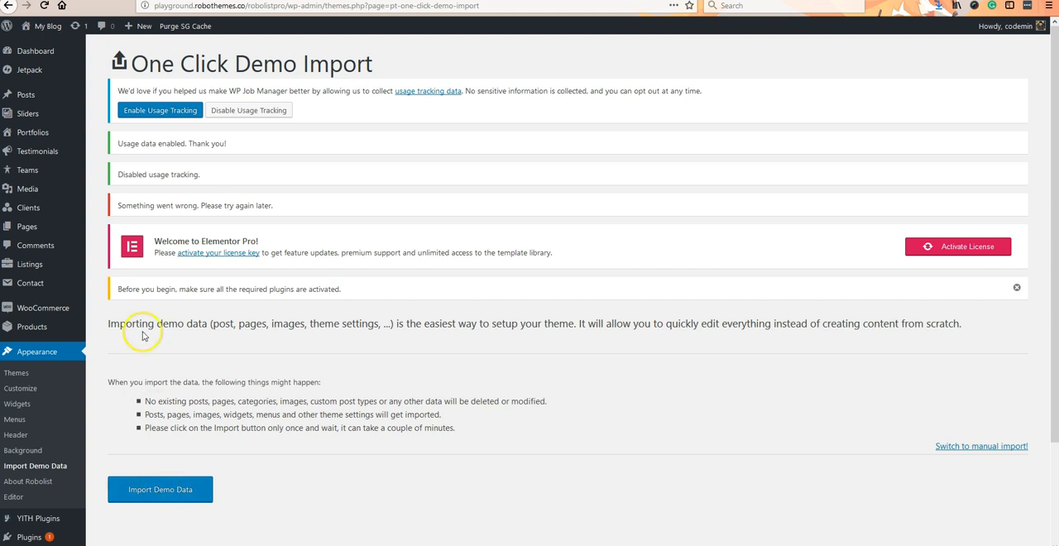
{"action": "left_click", "coordinate": [166, 496]}
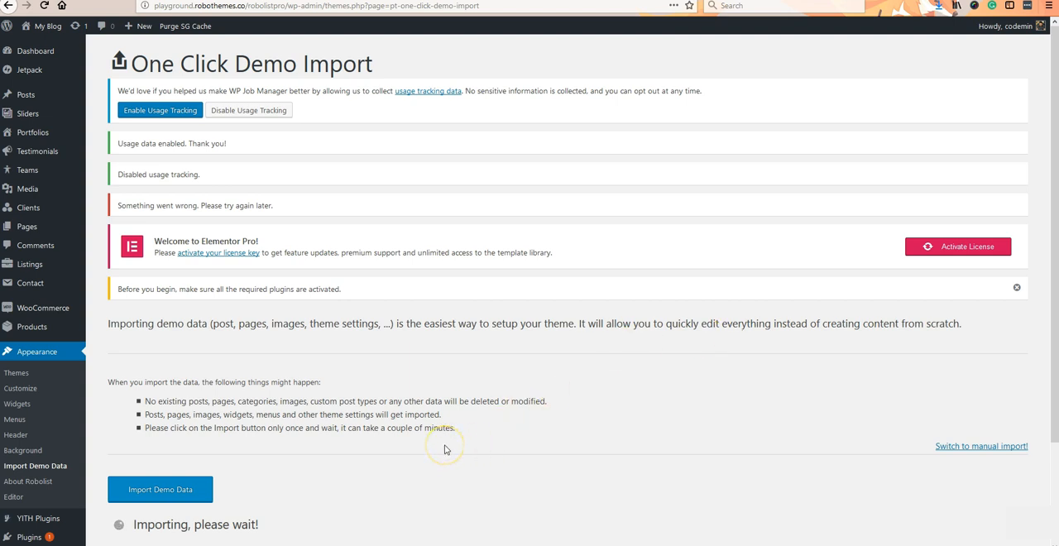
{"action": "scroll", "coordinate": [444, 449], "scroll_direction": "down", "scroll_amount": 3}
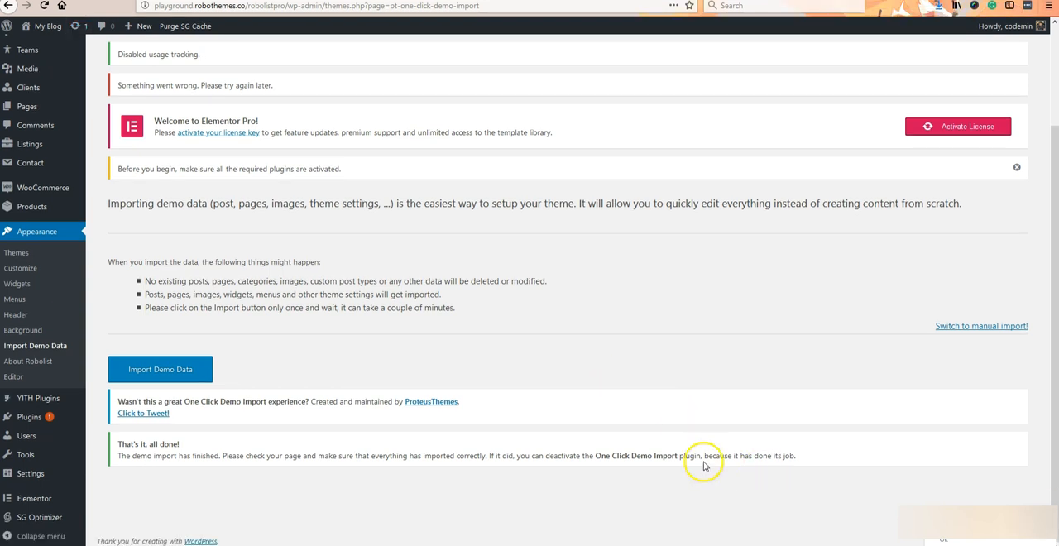
- Open the site's front end and look through the imported posts on the home page
{"action": "right_click", "coordinate": [882, 0]}
{"action": "left_click", "coordinate": [882, 0]}
{"action": "left_click", "coordinate": [882, 0]}
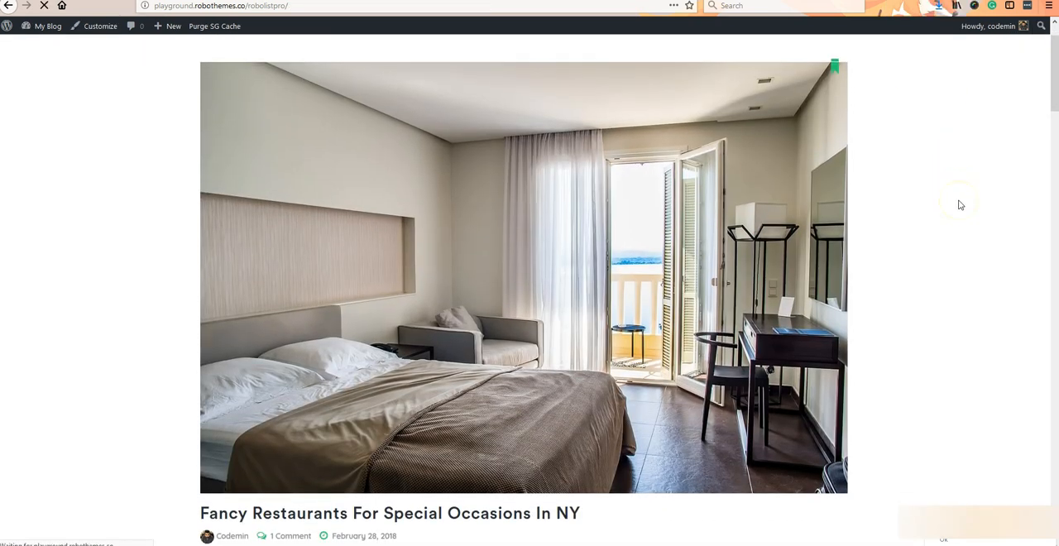
{"action": "scroll", "coordinate": [959, 205], "scroll_direction": "down", "scroll_amount": 10}
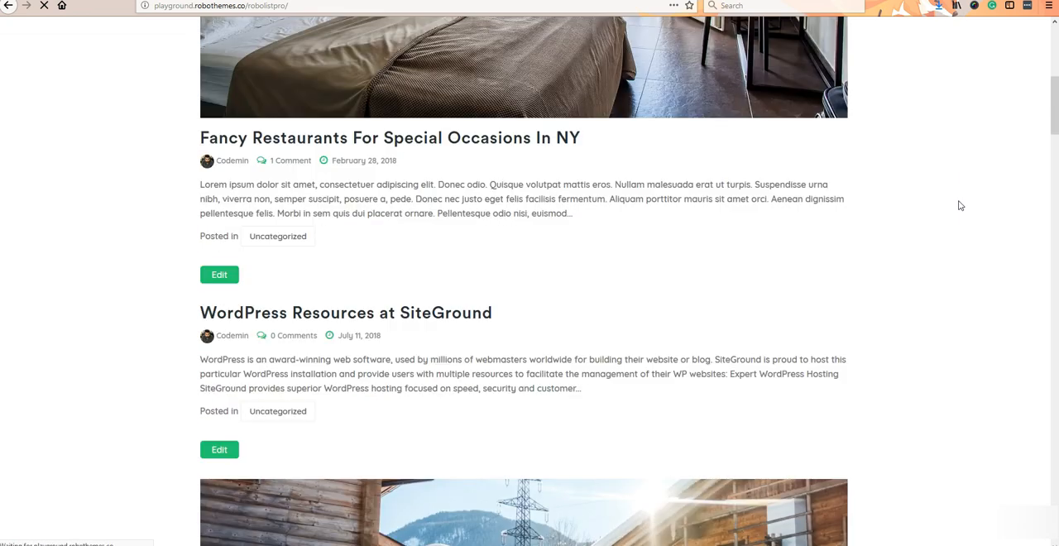
{"action": "scroll", "coordinate": [960, 205], "scroll_direction": "down", "scroll_amount": 15}
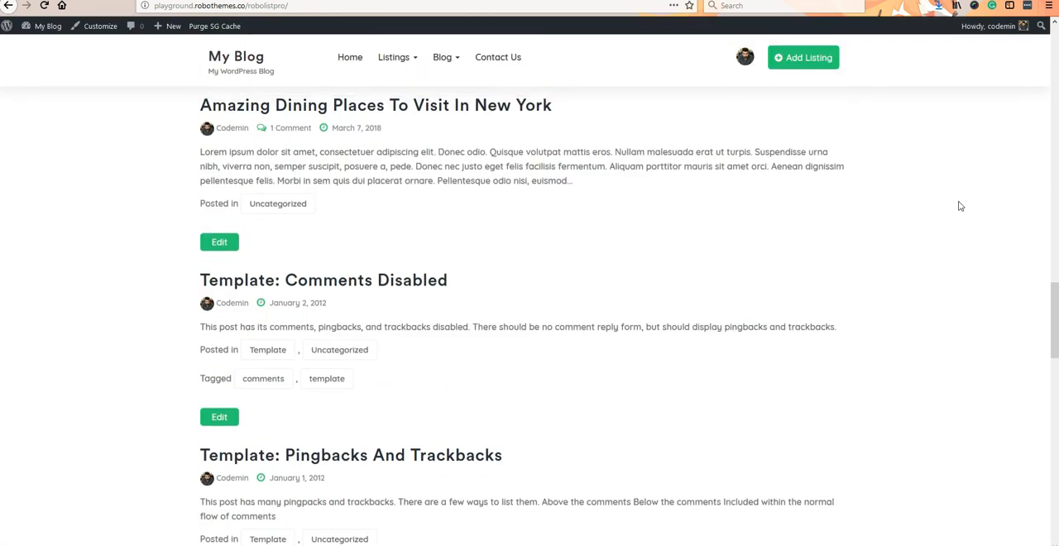
{"action": "scroll", "coordinate": [960, 207], "scroll_direction": "down", "scroll_amount": 4}
{"action": "left_click_drag", "start_coordinate": [1049, 411], "coordinate": [1047, 40]}
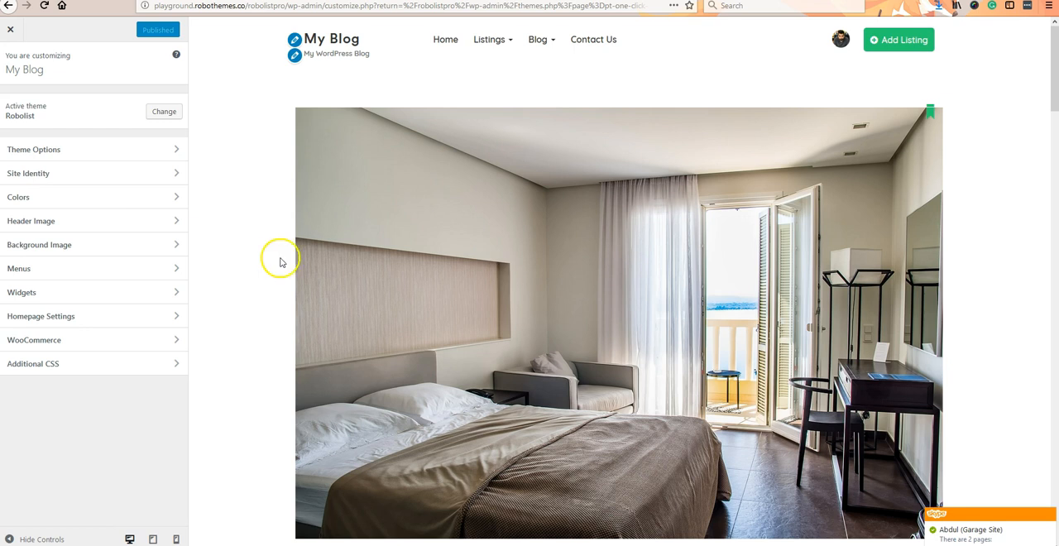
- Set the static homepage to the "front" page in the customizer's homepage settings and publish the change
{"action": "left_click", "coordinate": [124, 317]}
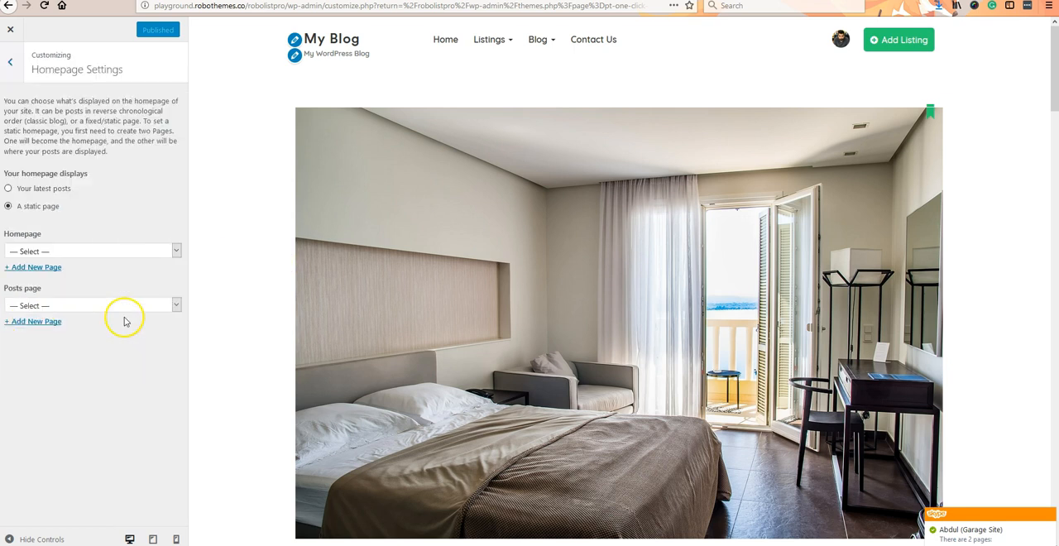
{"action": "left_click", "coordinate": [97, 255]}
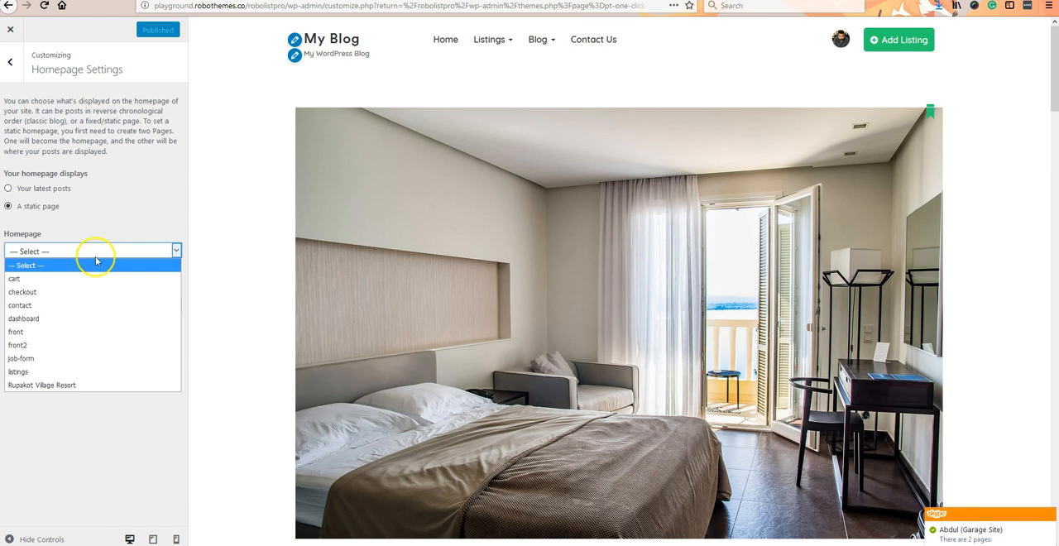
{"action": "left_click", "coordinate": [88, 332]}
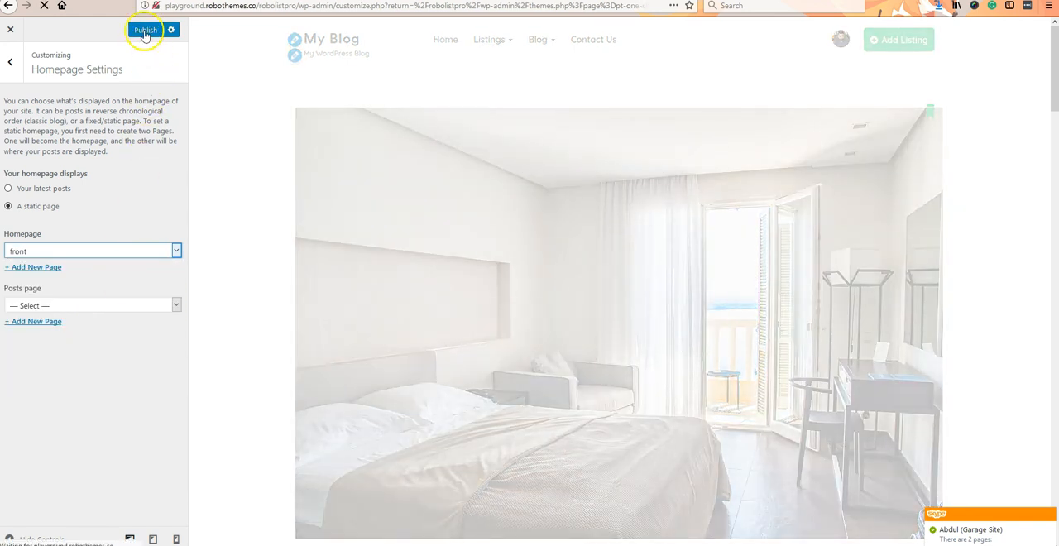
{"action": "left_click", "coordinate": [144, 30]}
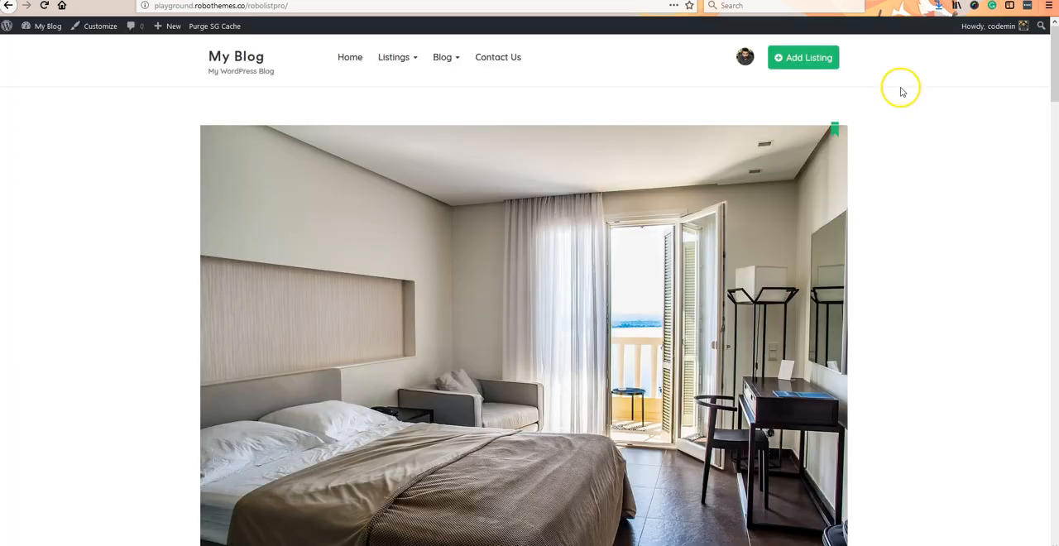
- Reload the site's front end and examine the home page sections from the banner down to the footer
{"action": "right_click", "coordinate": [882, 101]}
{"action": "left_click", "coordinate": [992, 129]}
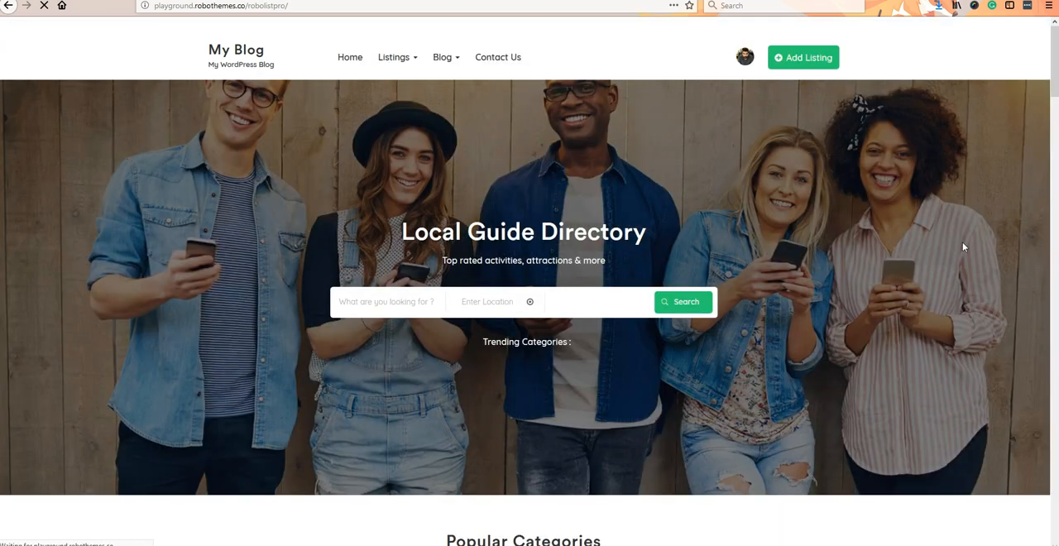
{"action": "scroll", "coordinate": [963, 246], "scroll_direction": "down", "scroll_amount": 6}
{"action": "scroll", "coordinate": [962, 263], "scroll_direction": "down", "scroll_amount": 8}
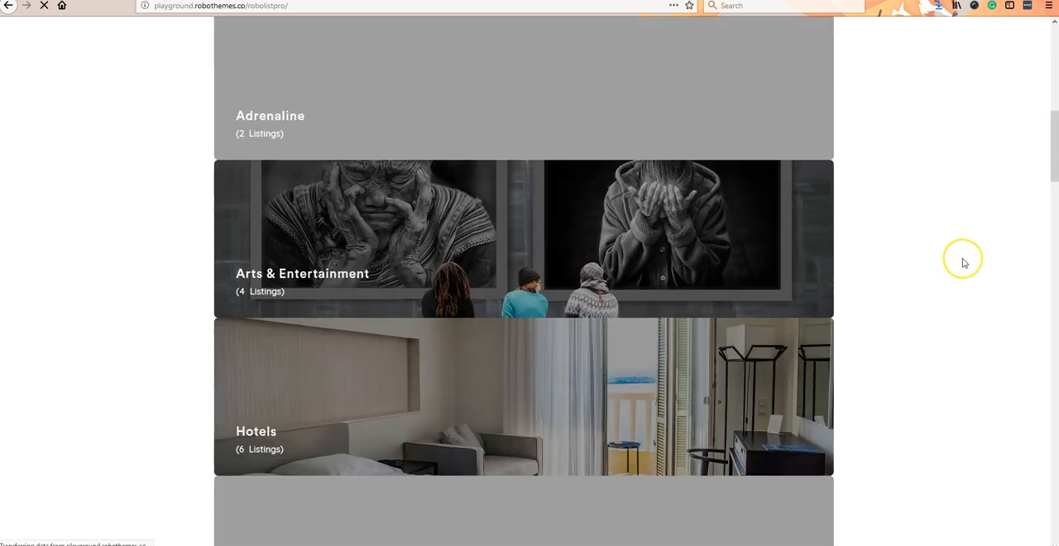
{"action": "scroll", "coordinate": [962, 262], "scroll_direction": "down", "scroll_amount": 9}
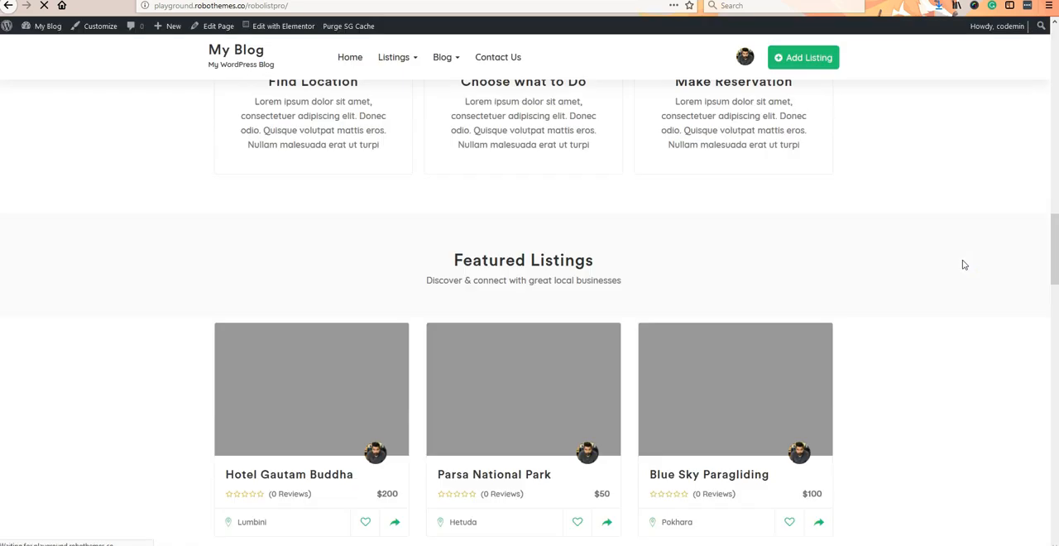
{"action": "scroll", "coordinate": [962, 265], "scroll_direction": "up", "scroll_amount": 5}
{"action": "scroll", "coordinate": [962, 265], "scroll_direction": "up", "scroll_amount": 18}
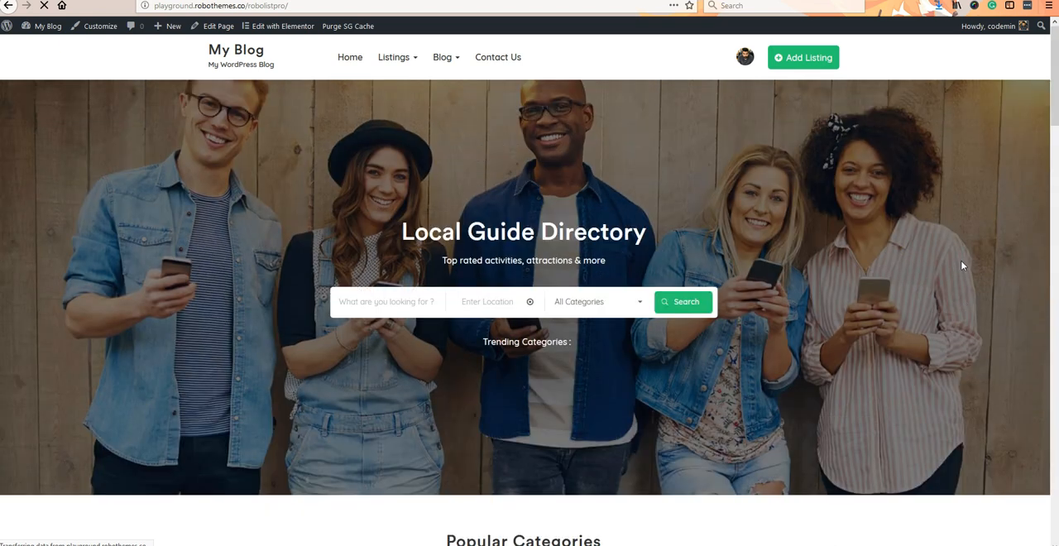
{"action": "scroll", "coordinate": [962, 265], "scroll_direction": "down", "scroll_amount": 20}
{"action": "scroll", "coordinate": [962, 266], "scroll_direction": "down", "scroll_amount": 3}
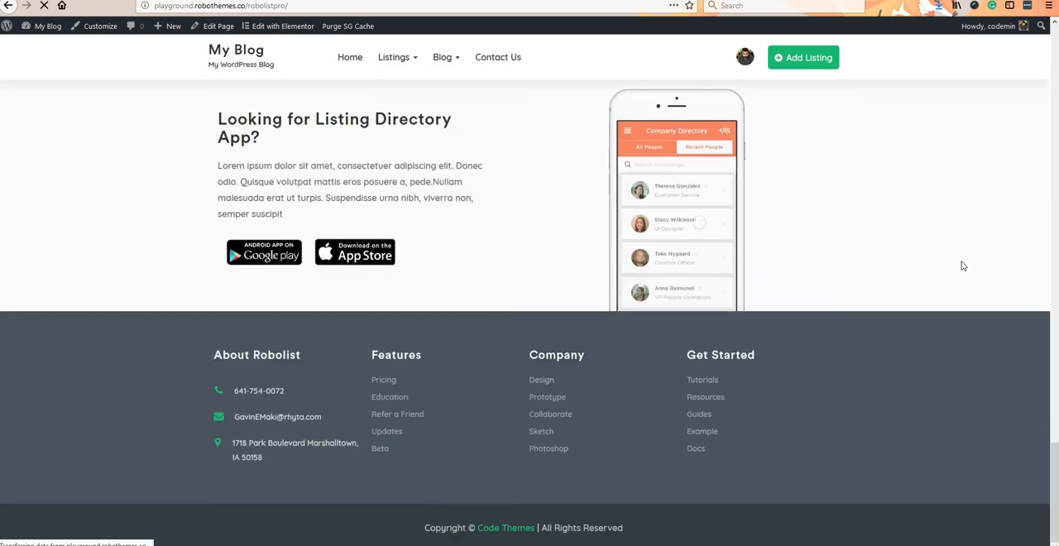
{"action": "scroll", "coordinate": [962, 266], "scroll_direction": "up", "scroll_amount": 12}
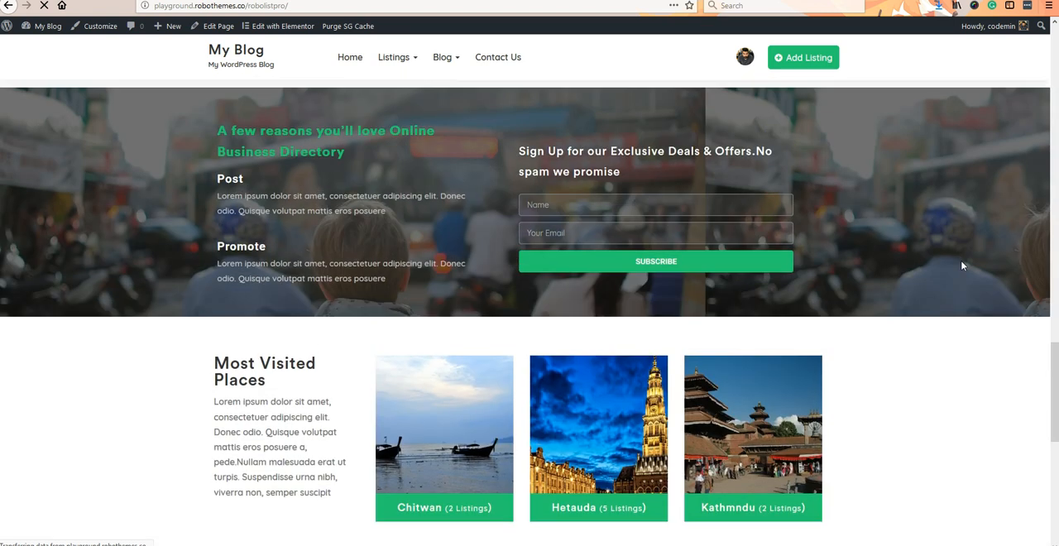
- Open the Hotel Gautam Buddha listing, advance its header image slider, and inspect the listing details and review form
{"action": "left_click", "coordinate": [339, 199]}
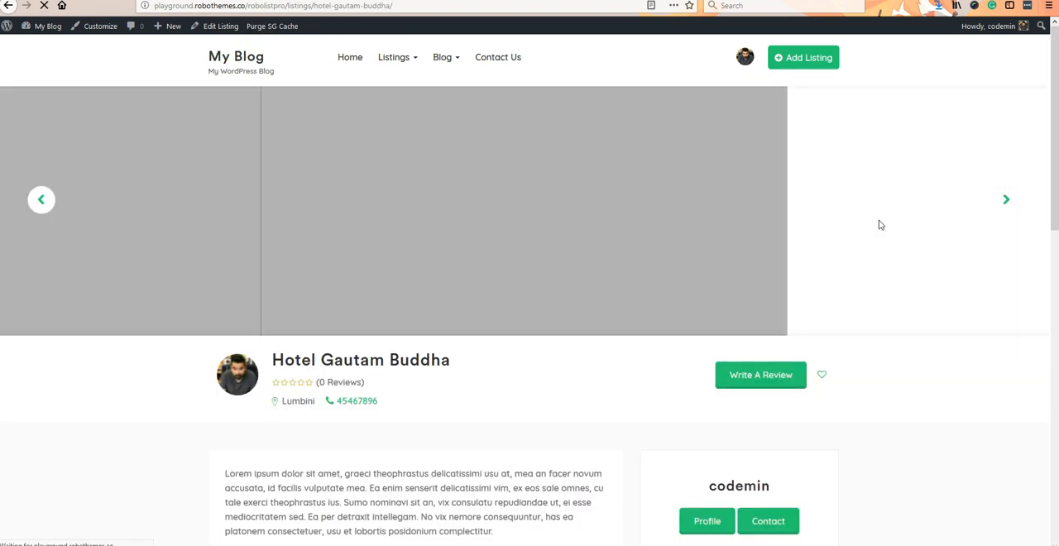
{"action": "left_click", "coordinate": [1003, 203]}
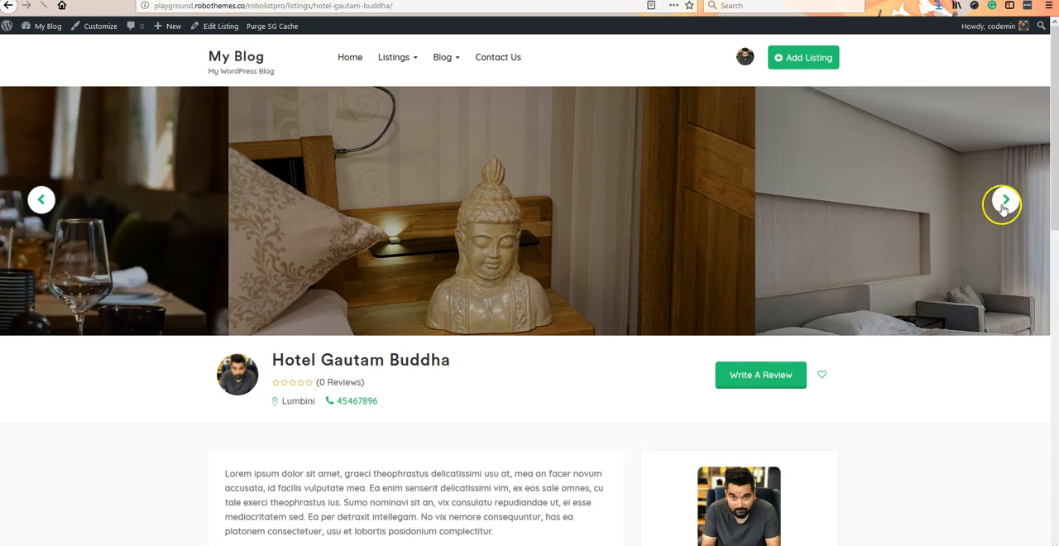
{"action": "scroll", "coordinate": [987, 390], "scroll_direction": "down", "scroll_amount": 5}
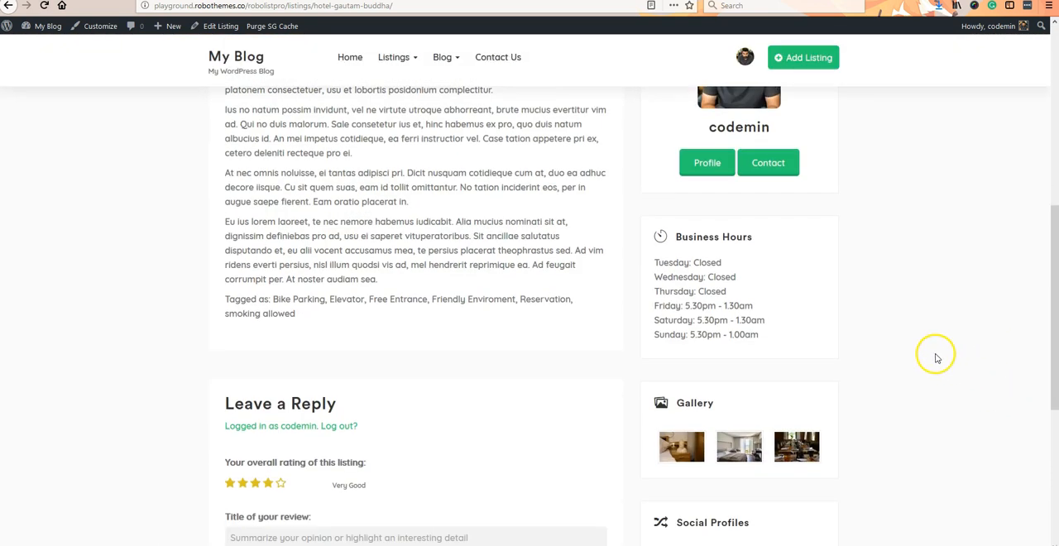
{"action": "scroll", "coordinate": [938, 356], "scroll_direction": "down", "scroll_amount": 3}
{"action": "key", "text": "Home"}
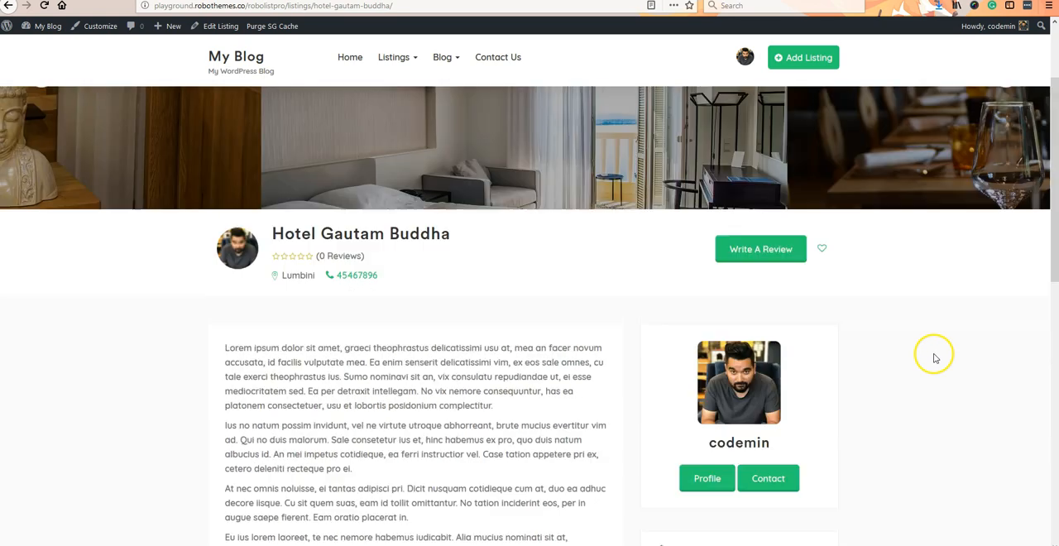
{"action": "left_click", "coordinate": [793, 258]}
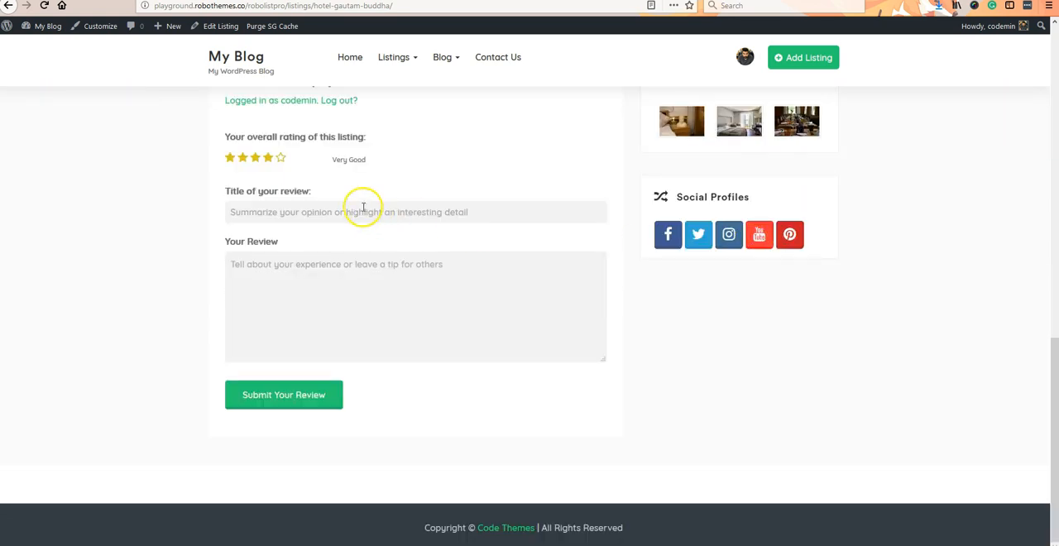
{"action": "scroll", "coordinate": [856, 231], "scroll_direction": "up", "scroll_amount": 10}
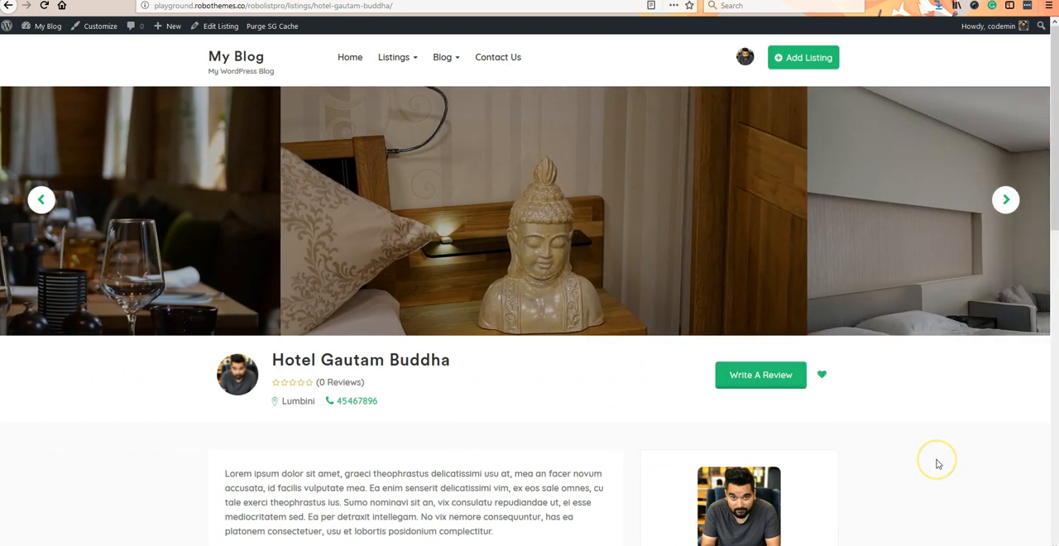
- Enlarge the second photo in the Hotel Gautam Buddha listing's sidebar gallery and page forward through the remaining images
{"action": "scroll", "coordinate": [938, 464], "scroll_direction": "down", "scroll_amount": 5}
{"action": "scroll", "coordinate": [938, 465], "scroll_direction": "down", "scroll_amount": 3}
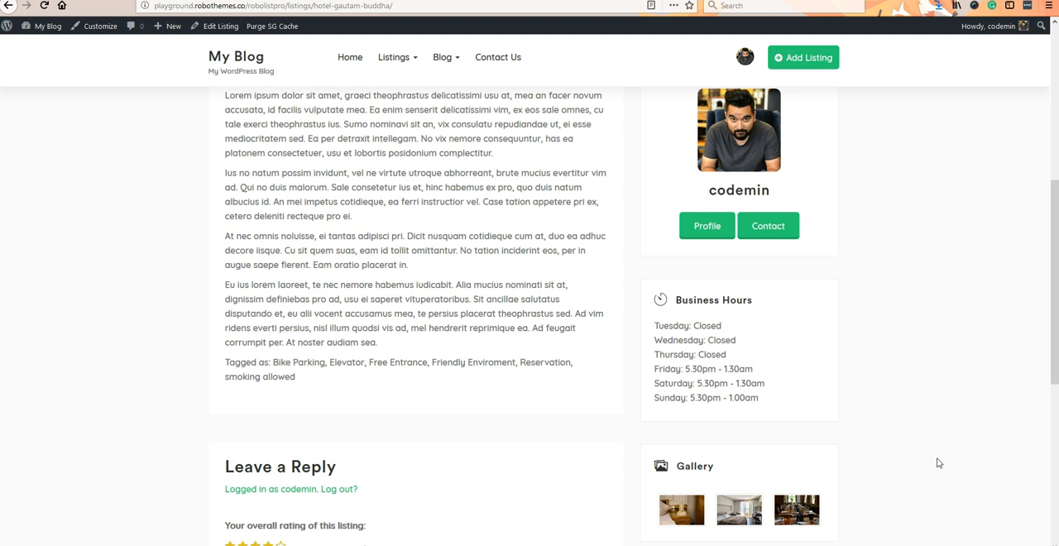
{"action": "left_click", "coordinate": [742, 263]}
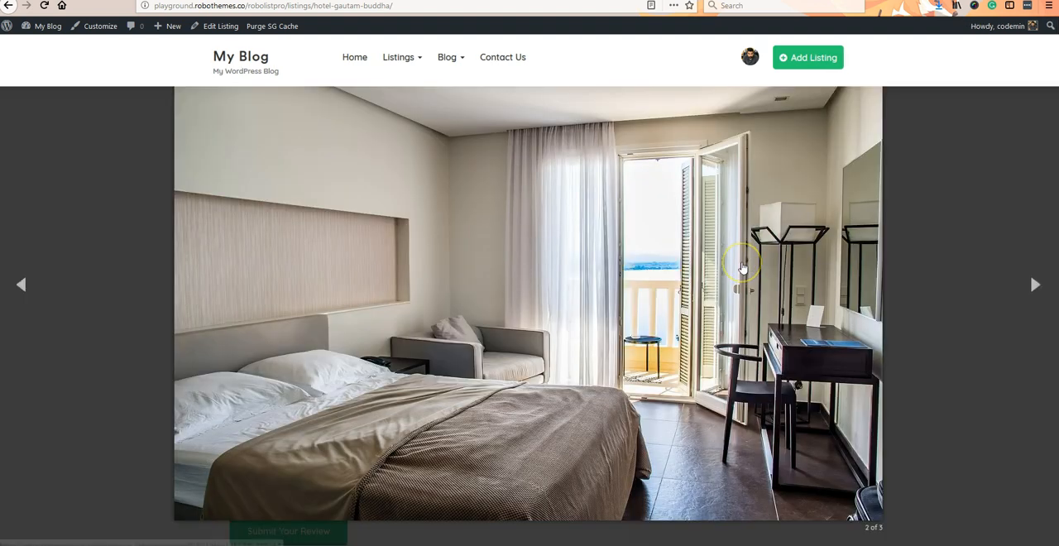
{"action": "left_click", "coordinate": [1033, 285]}
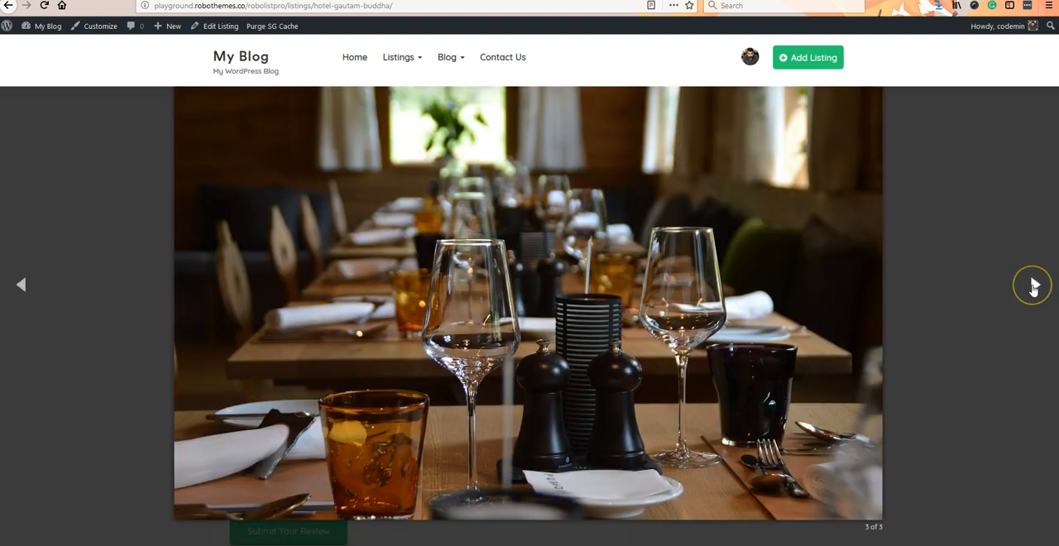
{"action": "left_click", "coordinate": [1033, 285]}
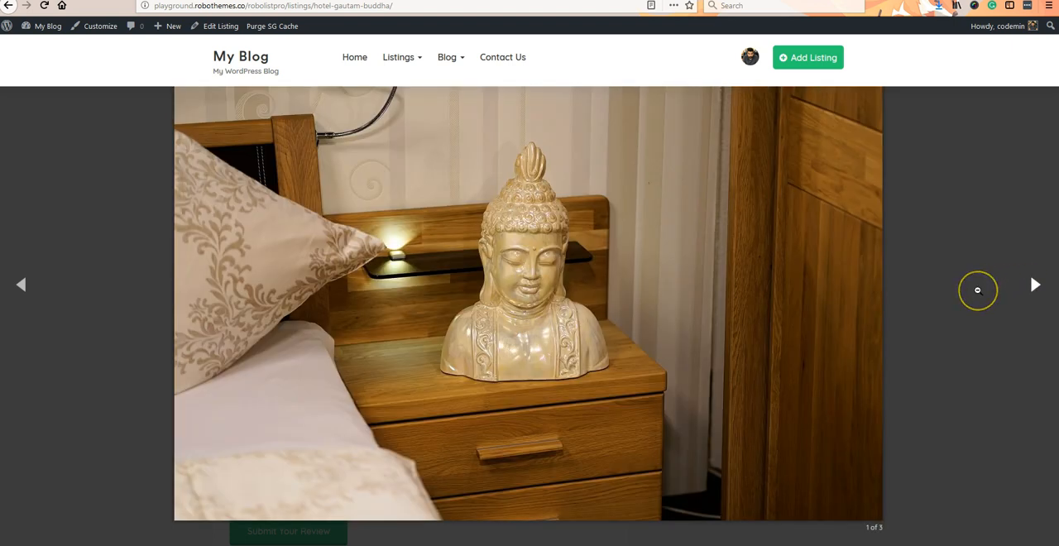